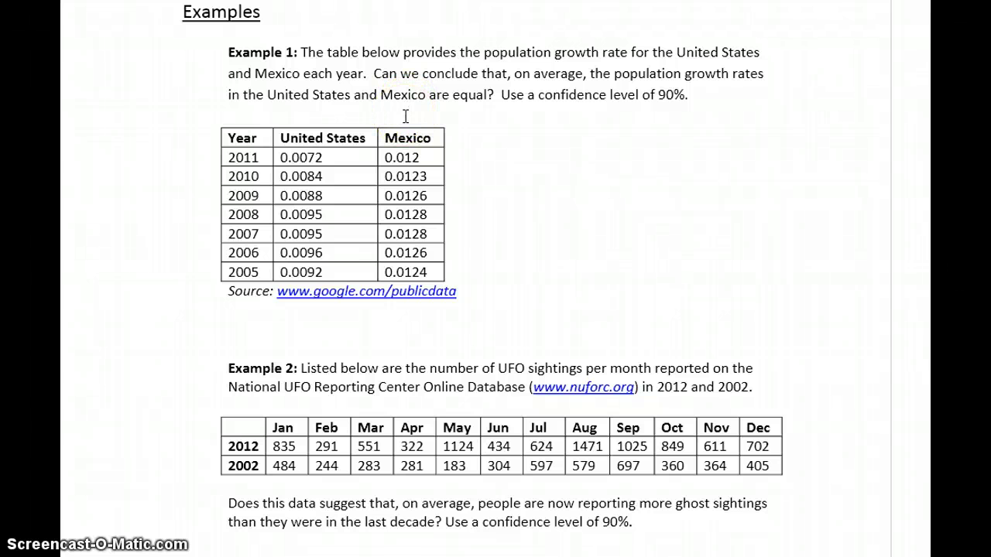
Step: Switch from the OneNote Examples page to the StatCrunch sheet holding the growth-rate columns
key("alt+Tab")
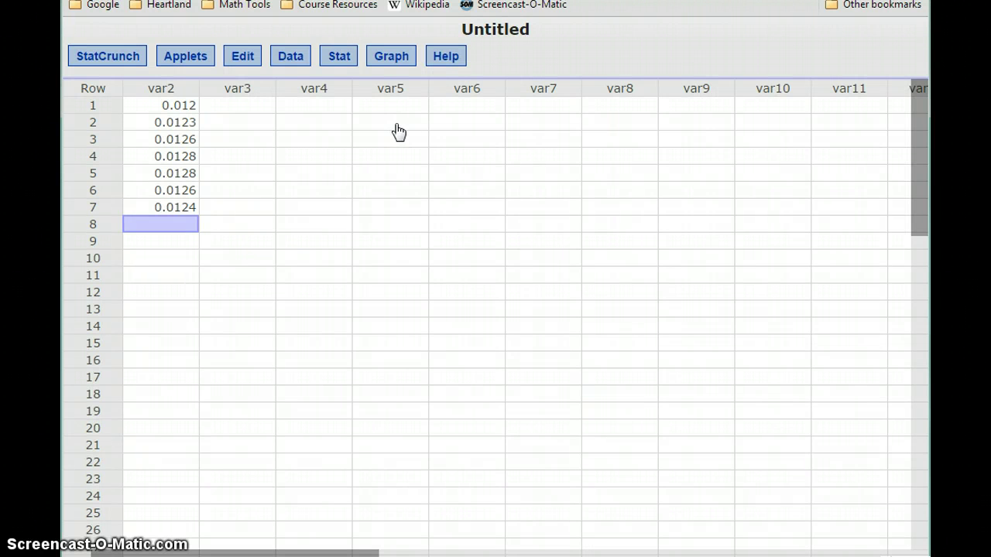
Step: Set up a QQ Plot of var1 and var2 with the Correlation statistic enabled
left_click_drag(336, 551, 299, 552)
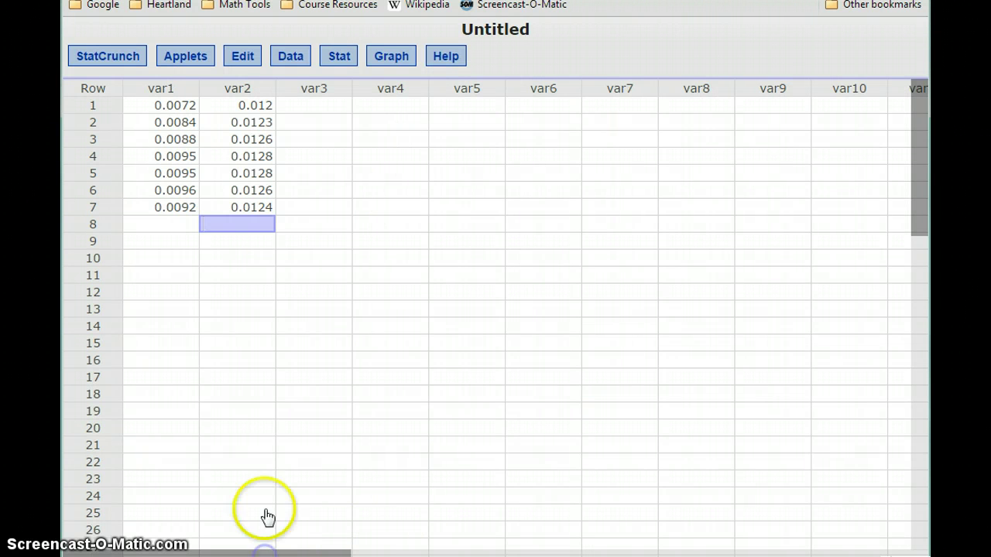
left_click(385, 58)
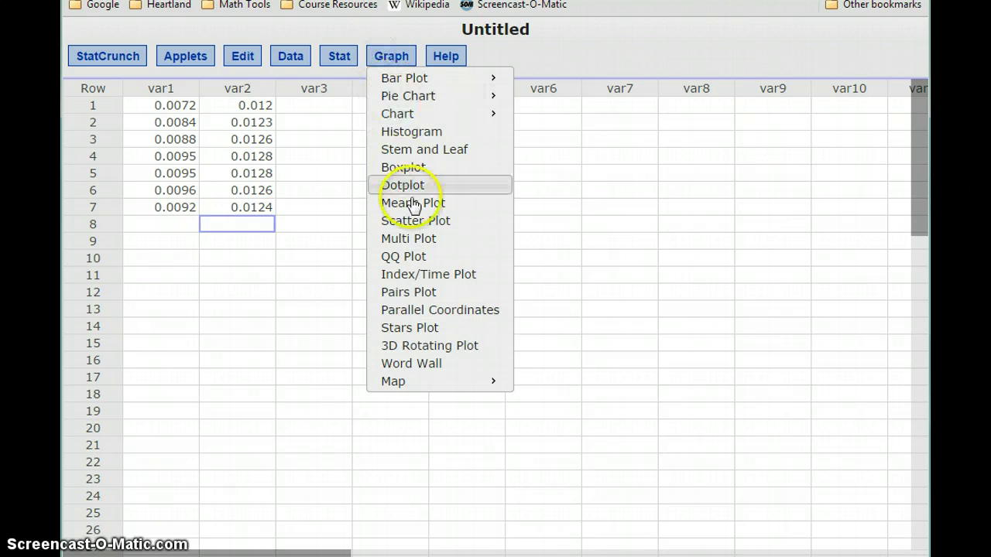
left_click(413, 256)
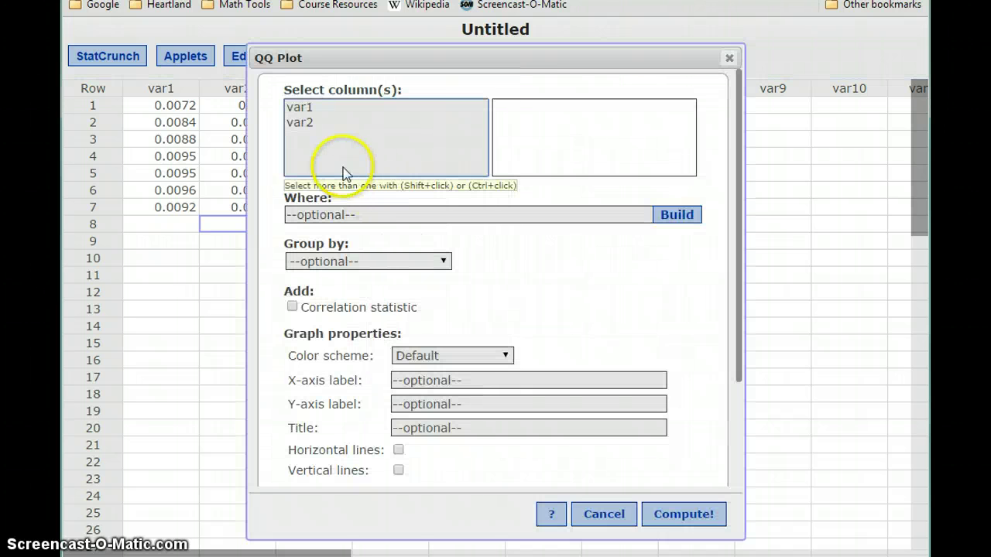
left_click(305, 109)
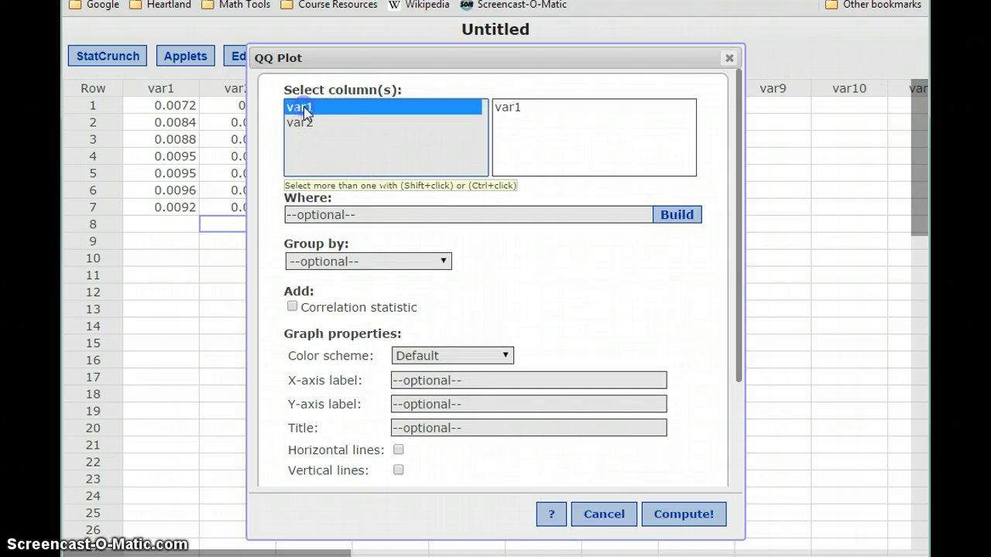
left_click(303, 123, "ctrl")
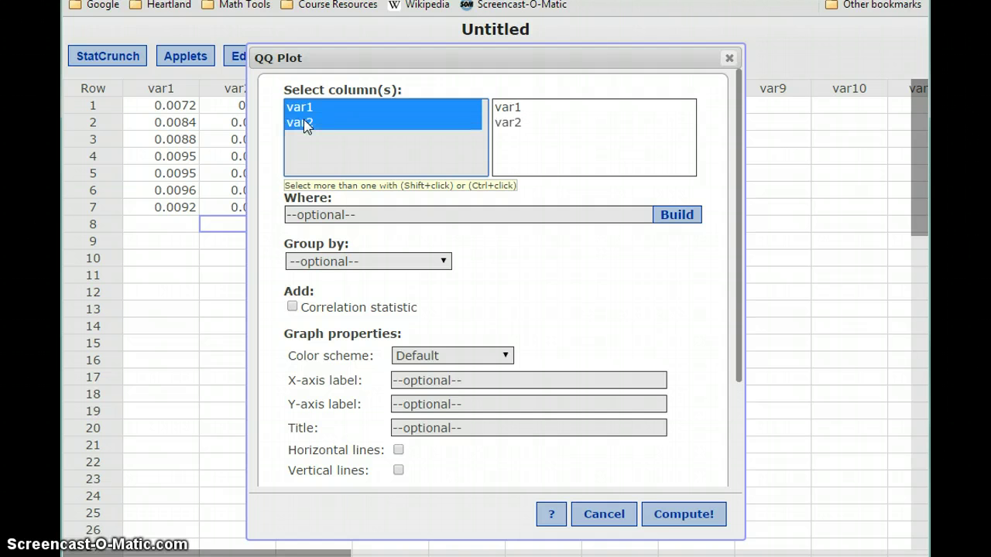
left_click(292, 306)
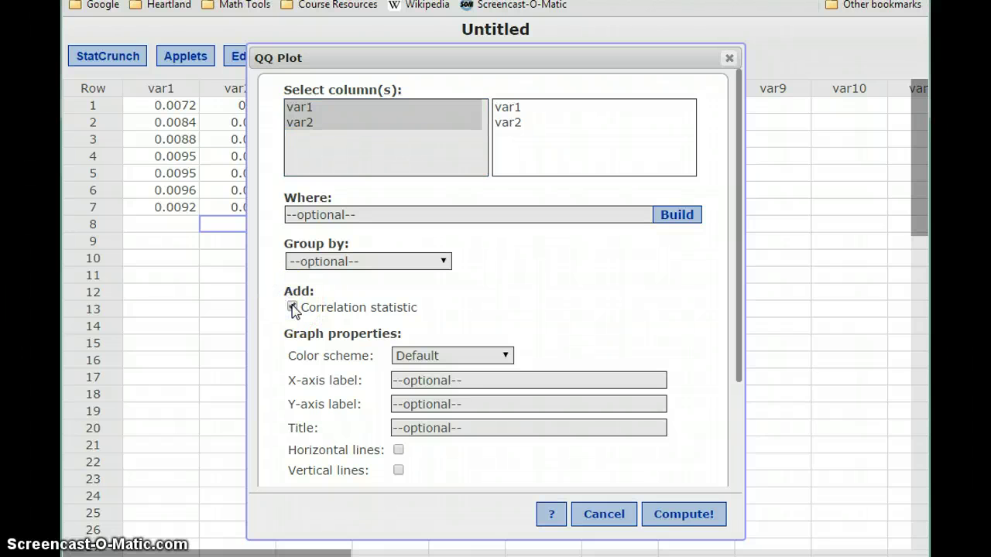
Step: Generate the QQ plots and review var1 (correlation 0.911) and var2 (correlation 0.964)
left_click(691, 508)
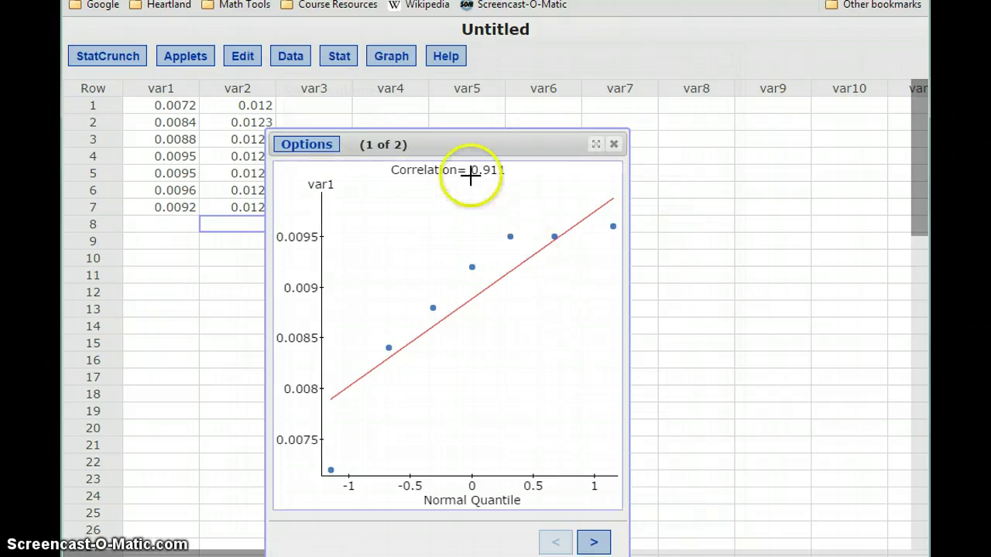
left_click_drag(443, 134, 463, 24)
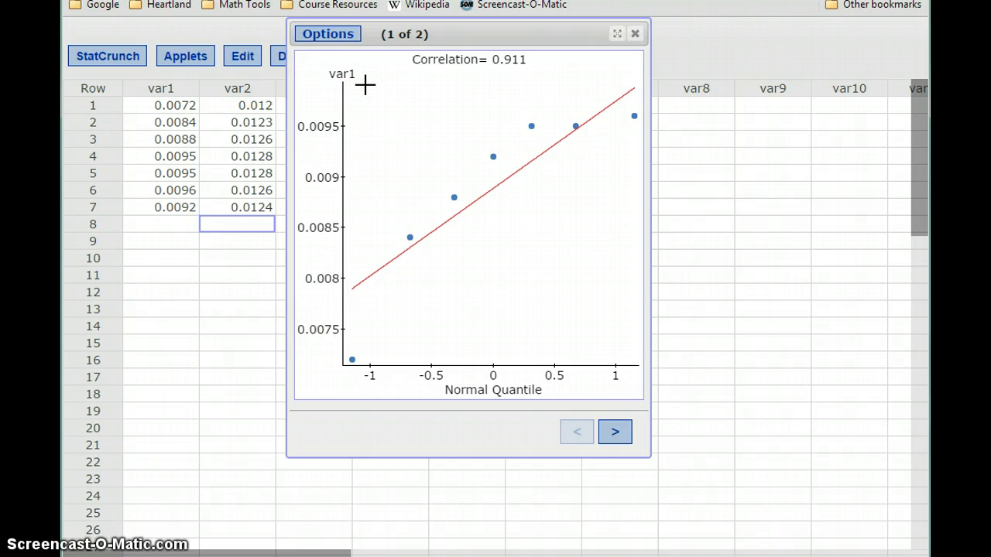
left_click(617, 437)
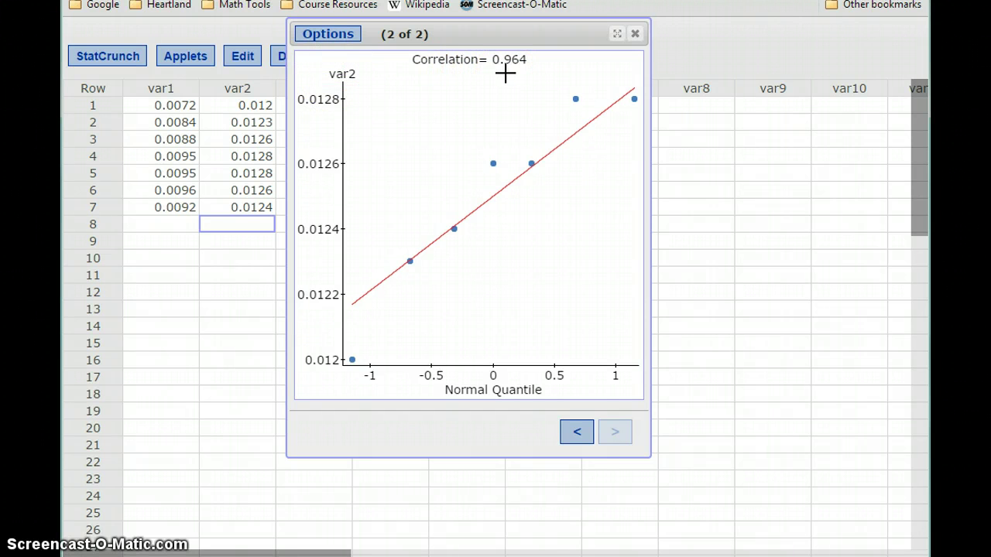
Step: Get the QQ-plot critical value for sample size 7 (0.897779) from the Wolfram|Alpha widget
left_click(489, 3)
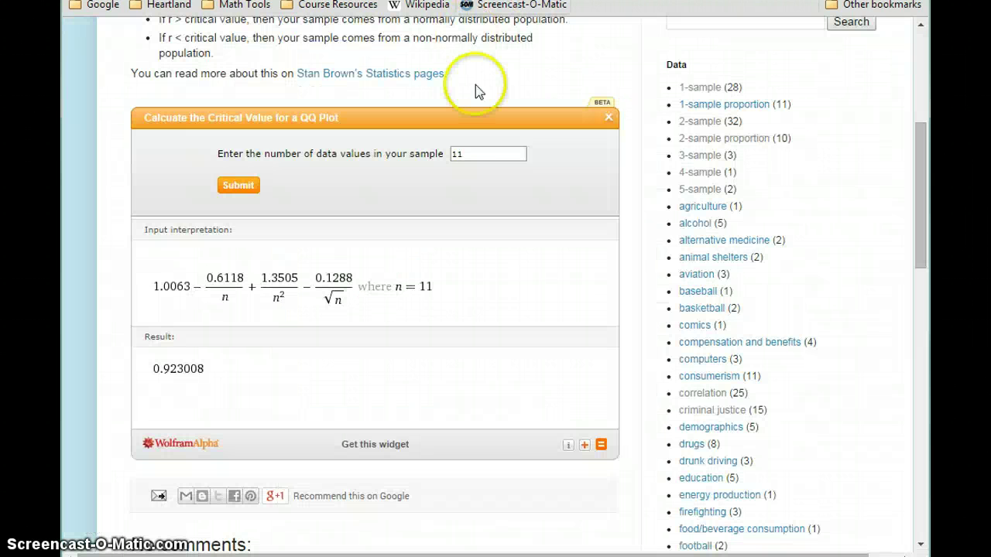
double_click(477, 153)
key("BackSpace")
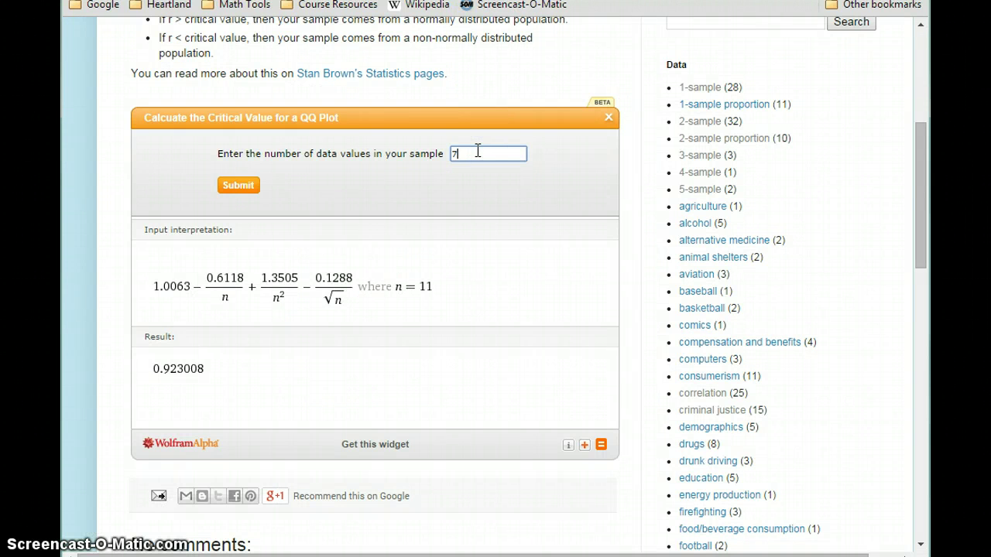
type("7")
left_click(234, 186)
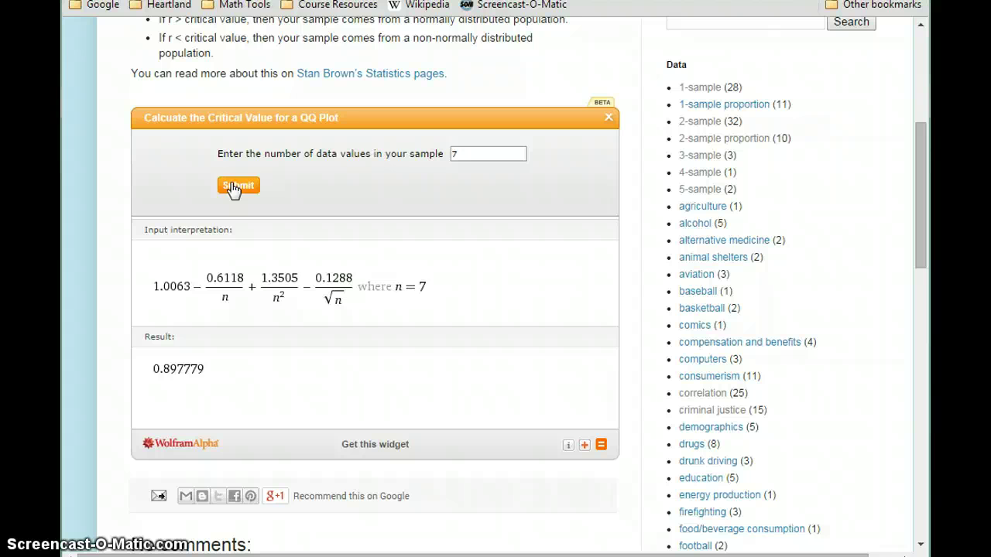
key("alt+Tab")
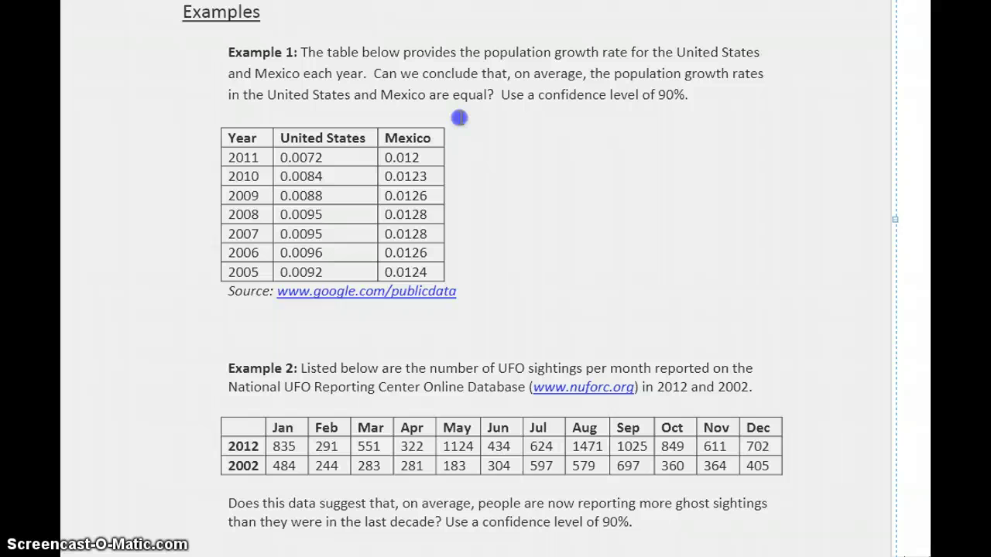
Step: Start a note under Example 1 reporting QQ correlations: 0.911 United States, 0.964 Mexico
left_click(458, 117)
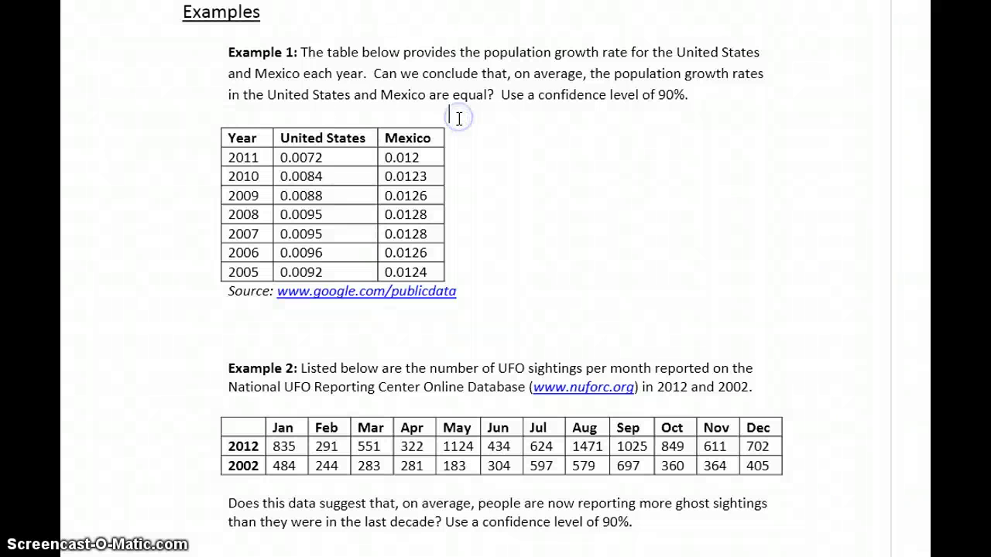
type("The QQ pl")
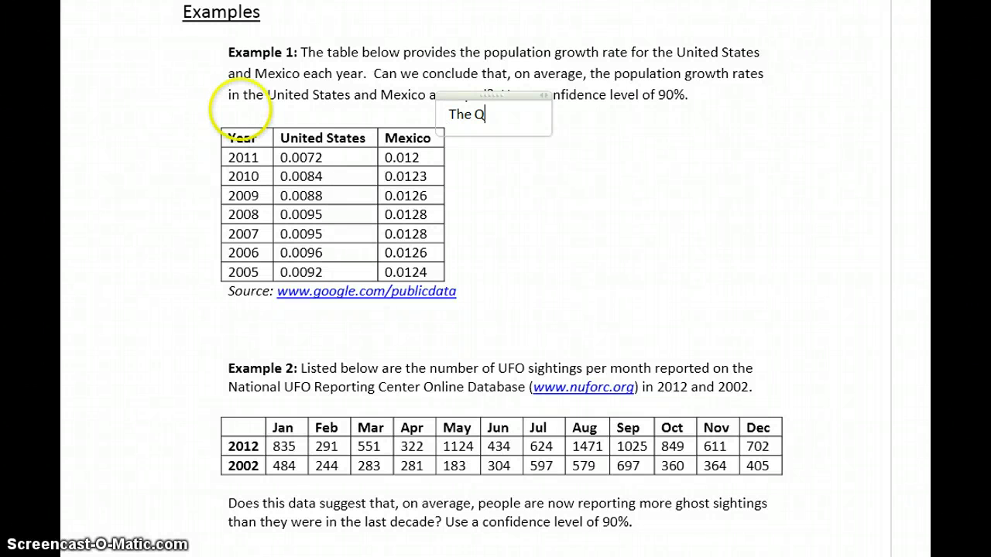
key("BackSpace")
key("BackSpace")
type("P")
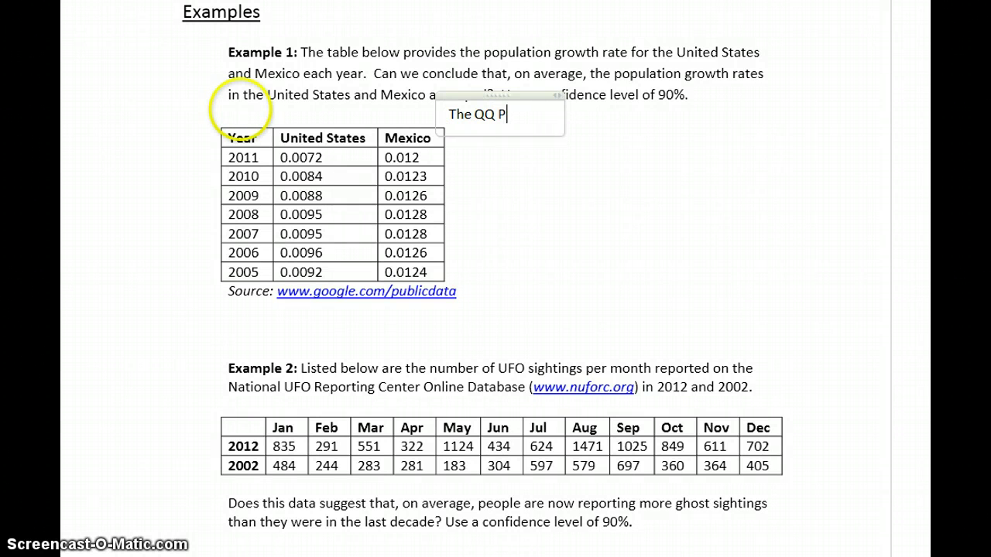
type("lot for the United")
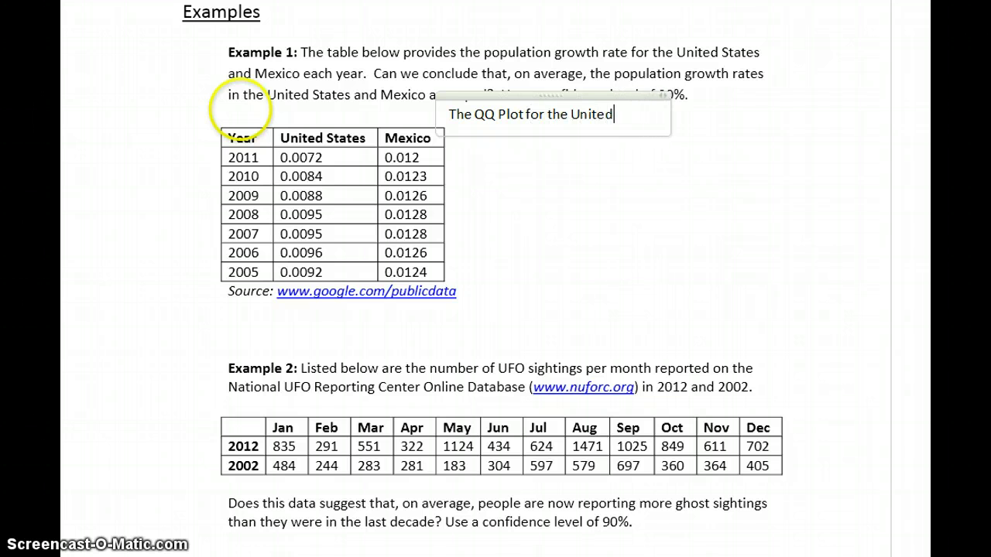
type(" States has a")
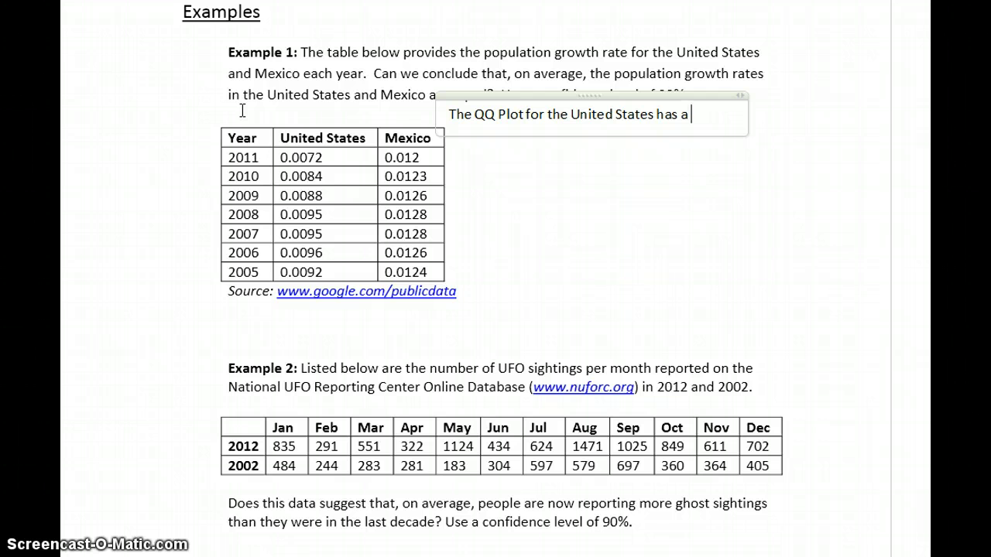
type(" correlation st")
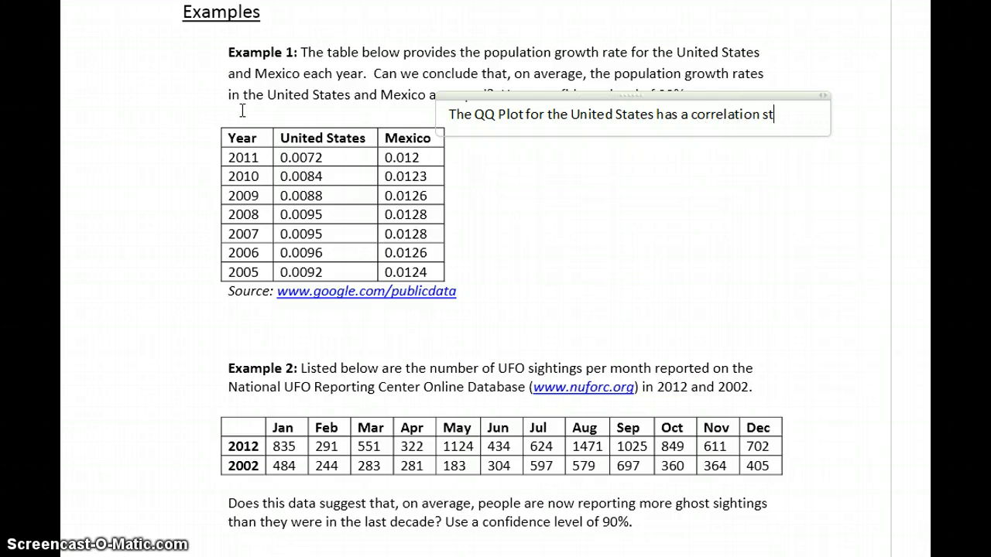
type("atistic of ")
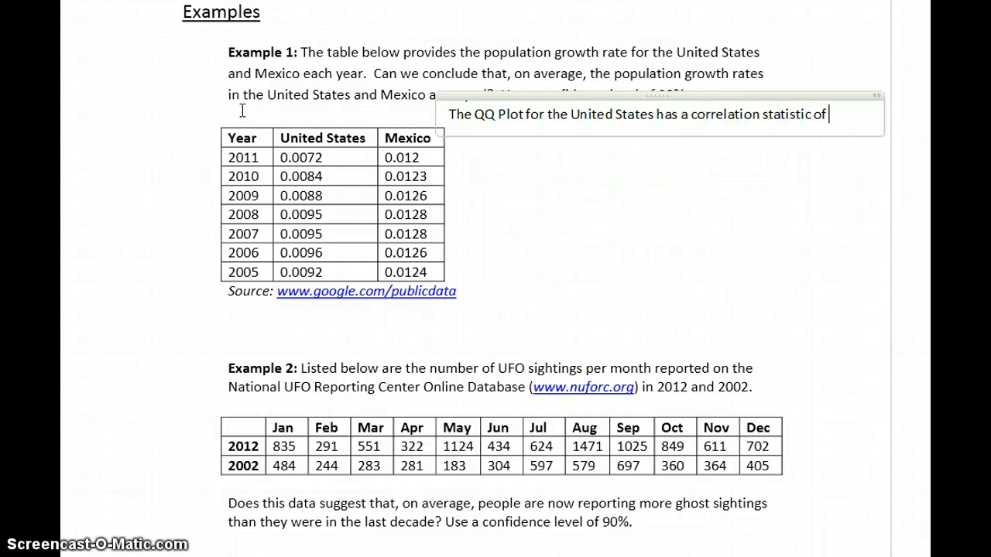
type("0.911. ")
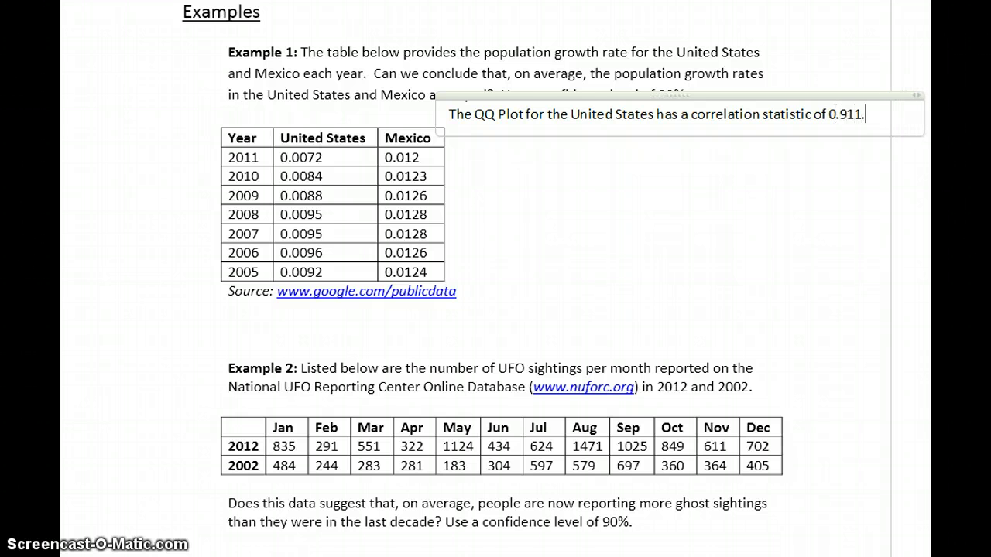
type("The")
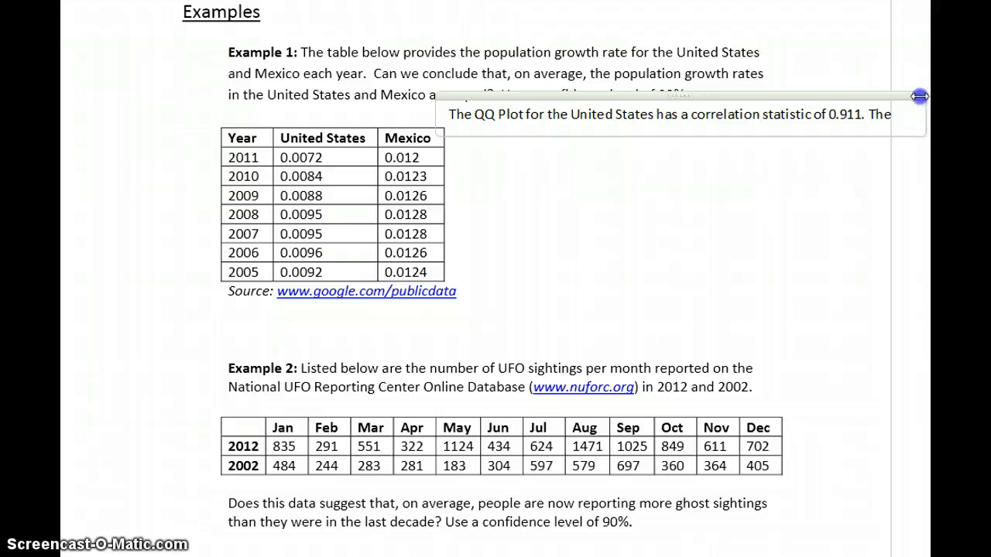
type(" QQ Pl")
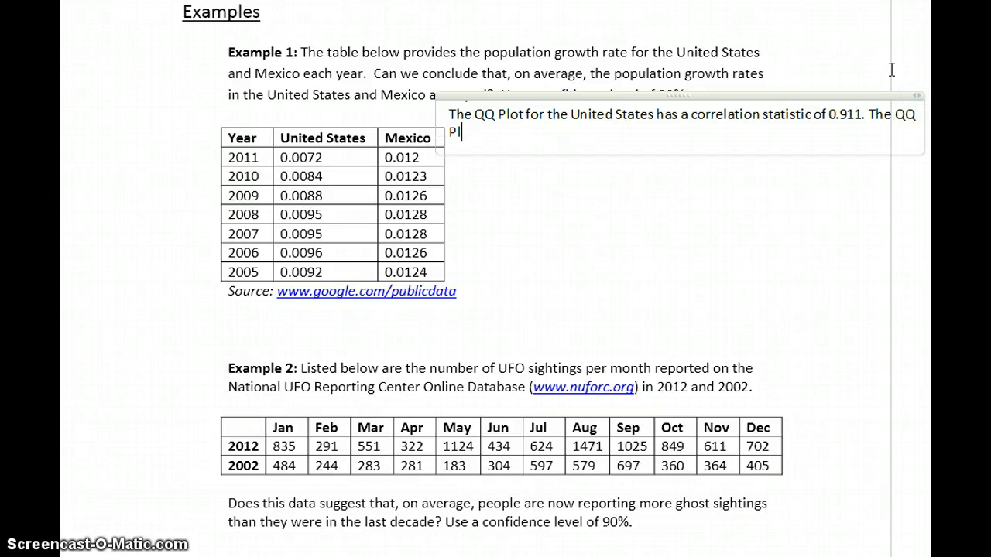
type("ot for Mexi")
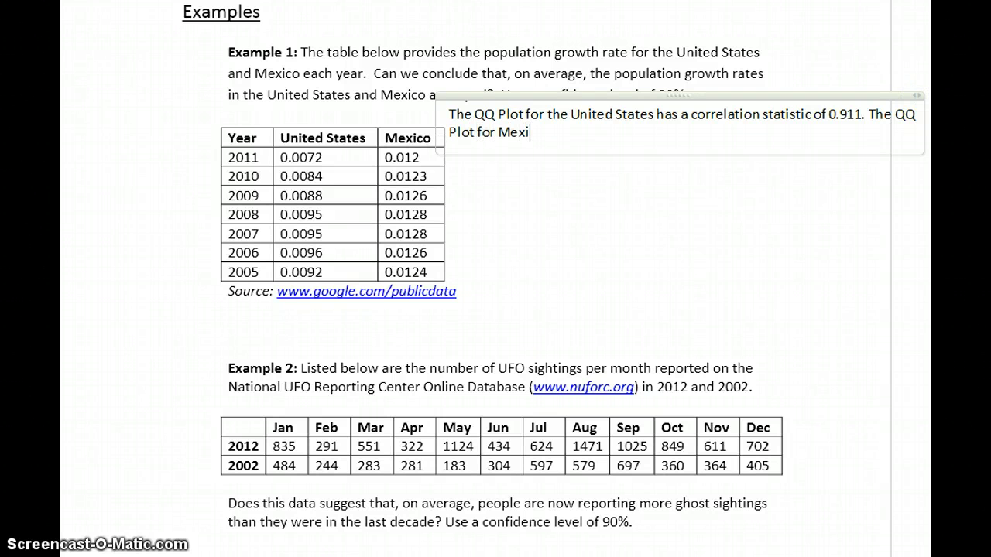
type("co has a correlation statisti")
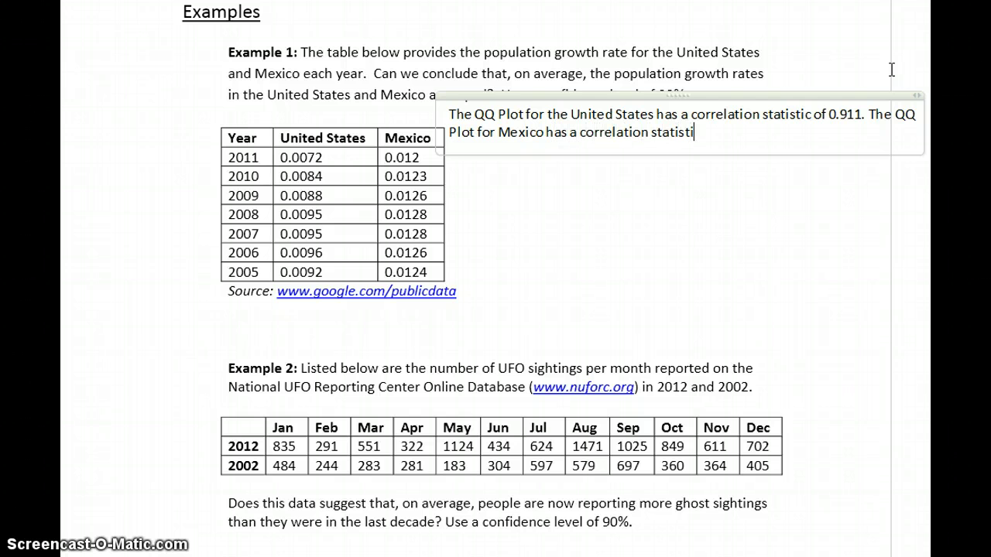
type("c of 0.964.  Both of thes")
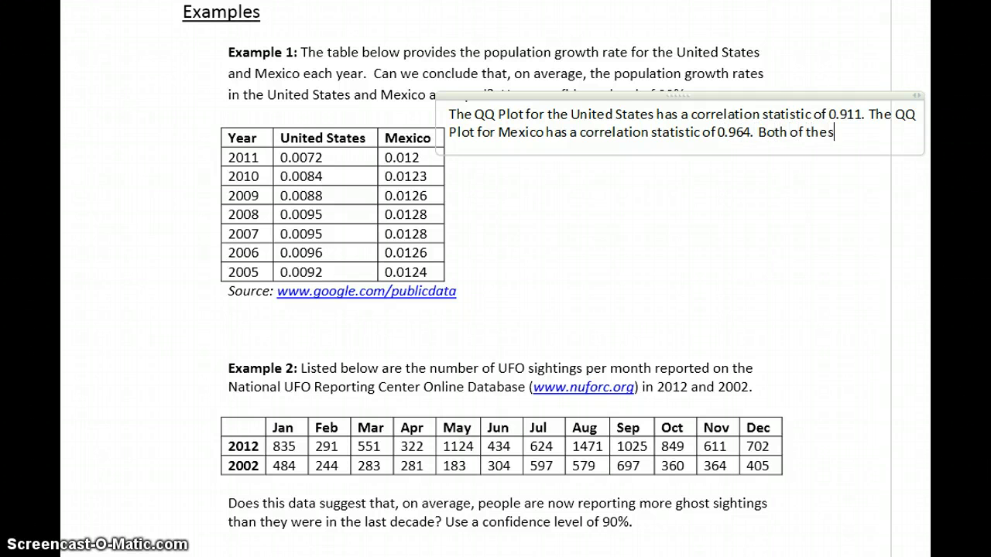
type("e values are greater")
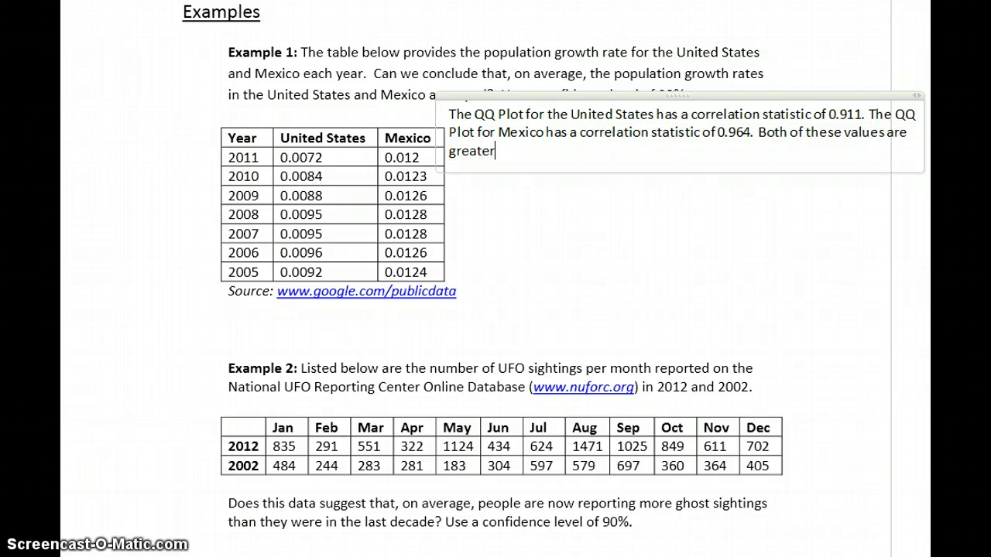
type(" than 0.8977")
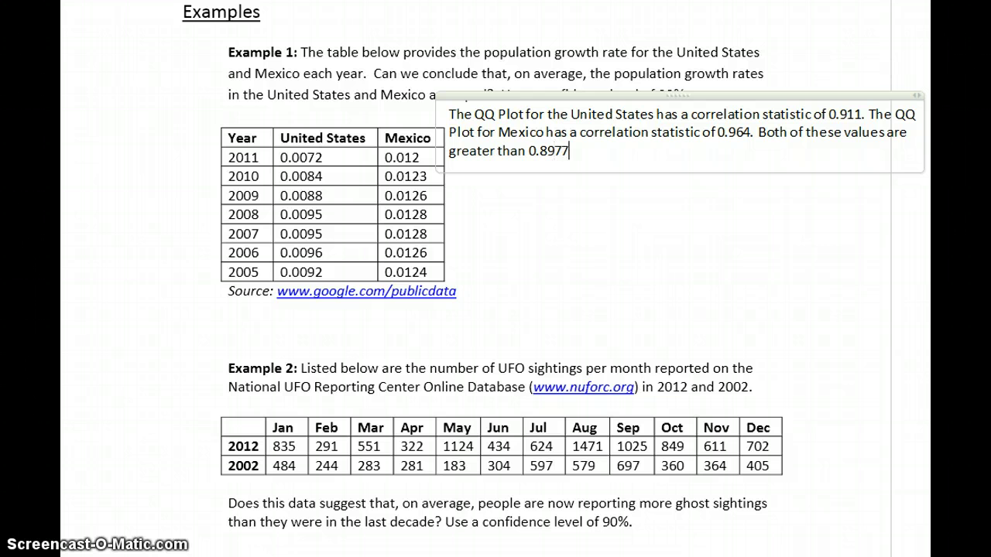
type("79, which is the critical ")
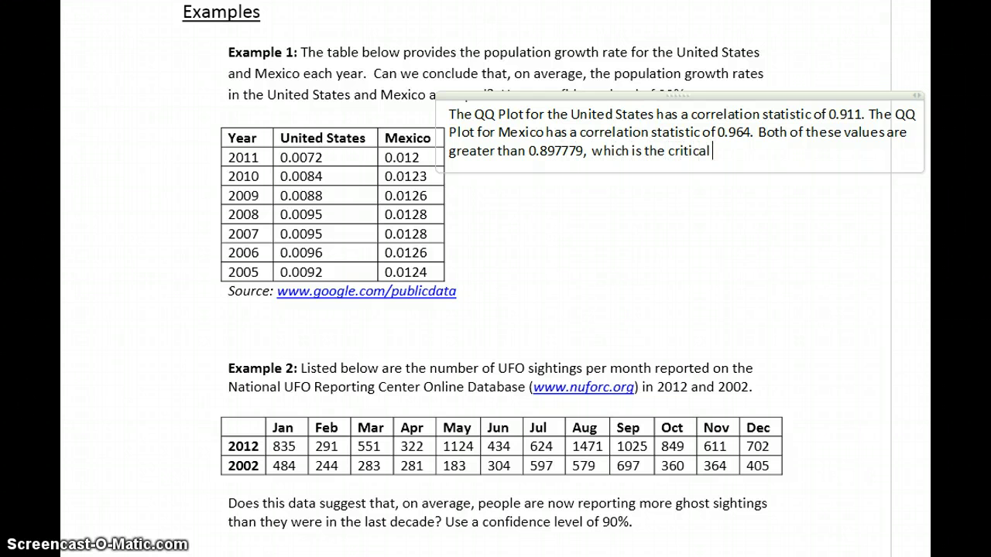
type("for the QQ Plots")
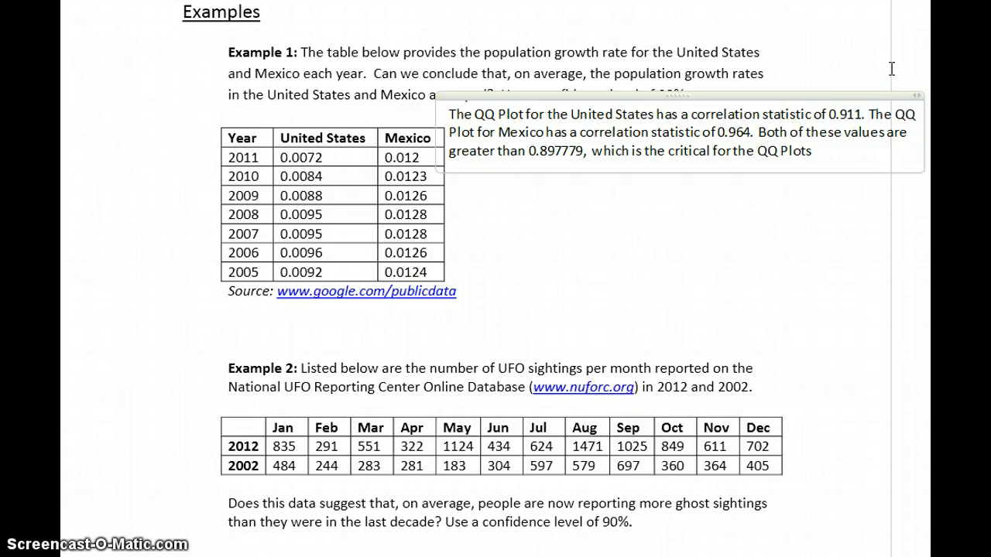
type(". This means our")
type(" samp")
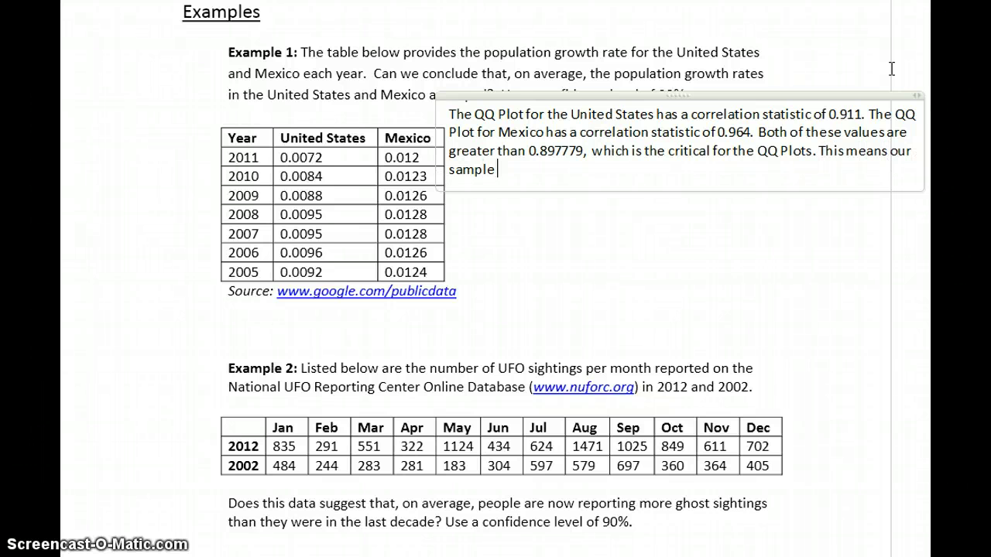
type("le data comes fro")
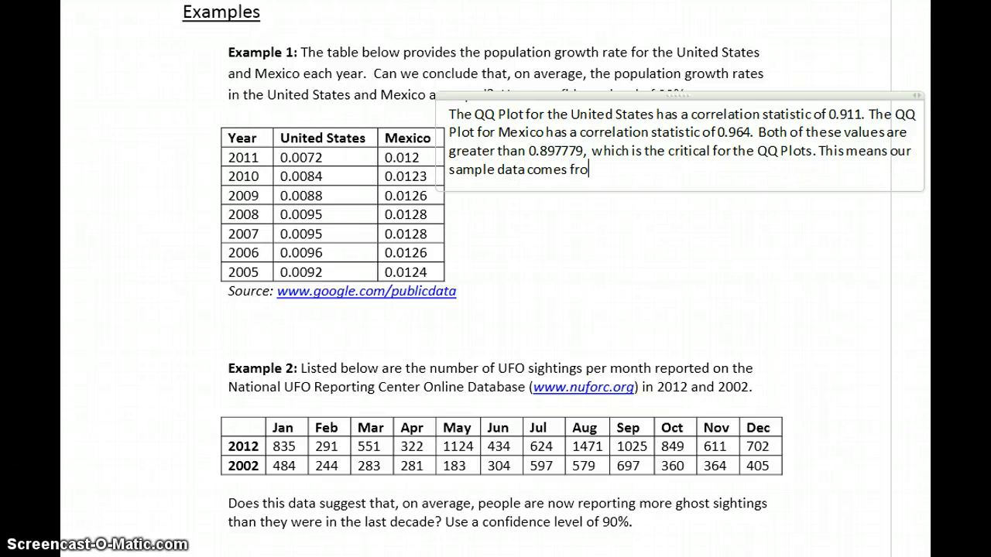
type("m norm")
Step: Finish the note: both datasets come from normally distributed populations, so means can be estimated
key("BackSpace")
key("BackSpace")
key("BackSpace")
key("BackSpace")
key("BackSpace")
key("BackSpace")
key("BackSpace")
key("BackSpace")
key("BackSpace")
key("BackSpace")
key("BackSpace")
key("BackSpace")
key("BackSpace")
key("BackSpace")
key("BackSpace")
key("BackSpace")
key("BackSpace")
key("BackSpace")
key("BackSpace")
key("BackSpace")
key("BackSpace")
key("BackSpace")
key("BackSpace")
key("BackSpace")
key("BackSpace")
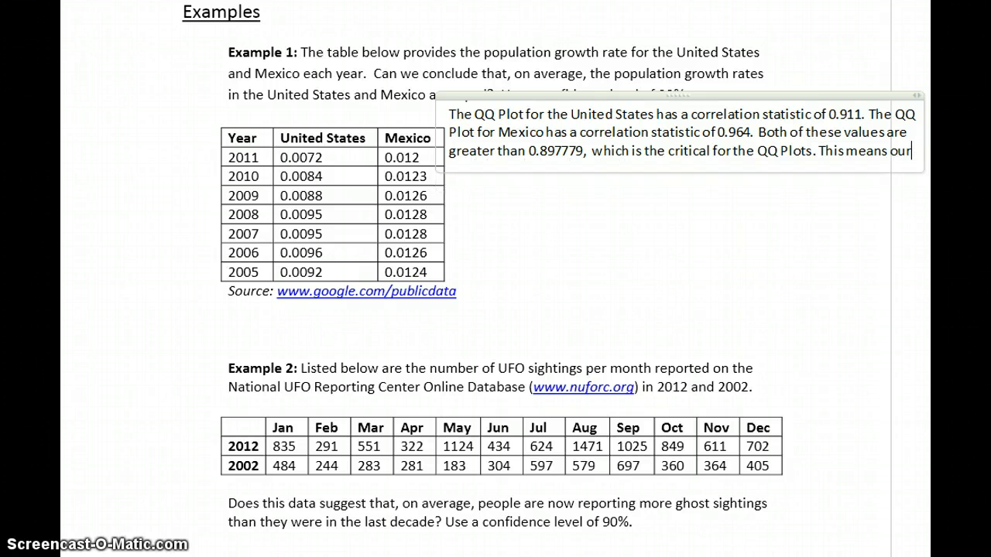
type("bot ou")
key("BackSpace")
key("BackSpace")
key("BackSpace")
type("h our sampl")
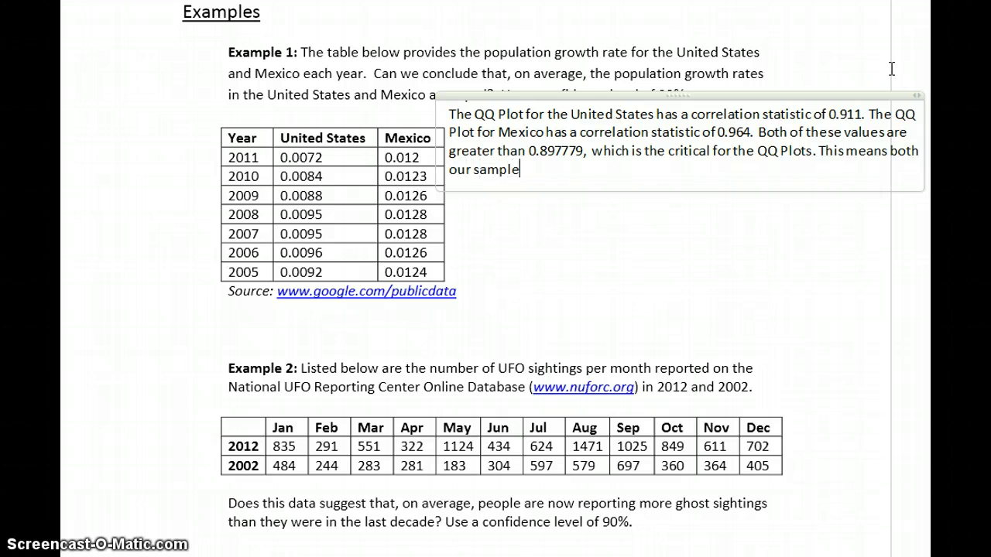
type("e datsets")
key("BackSpace")
type("sets come from norma")
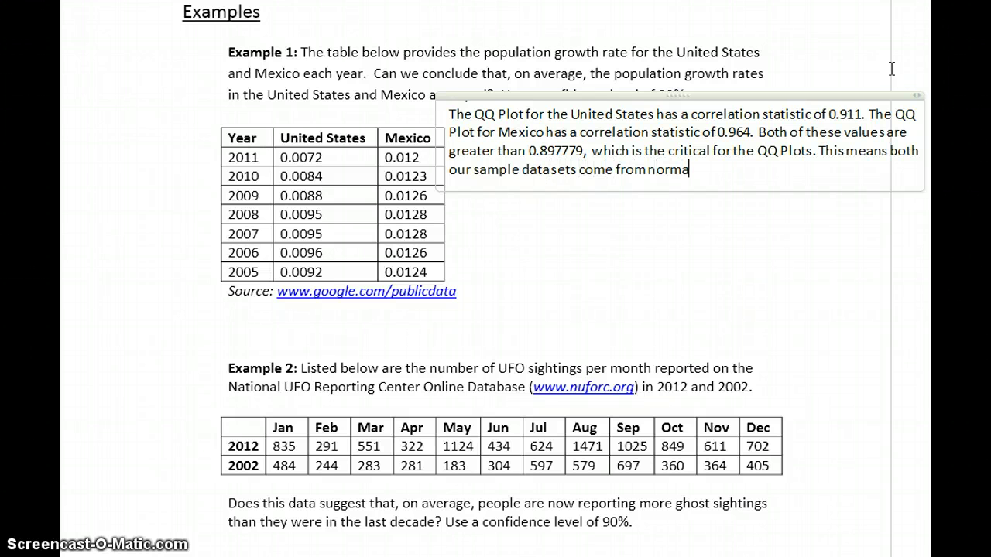
type("lly distribute")
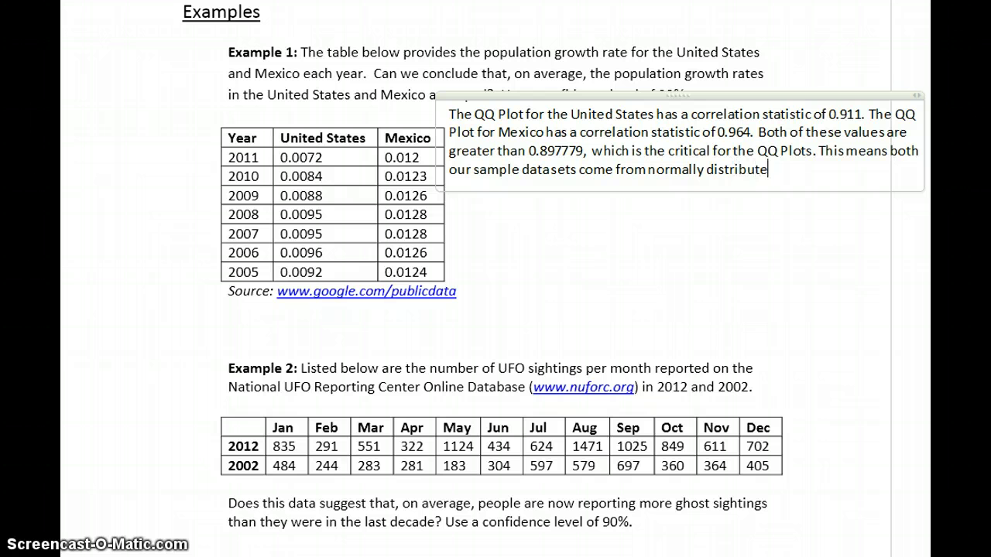
type("d populations and ")
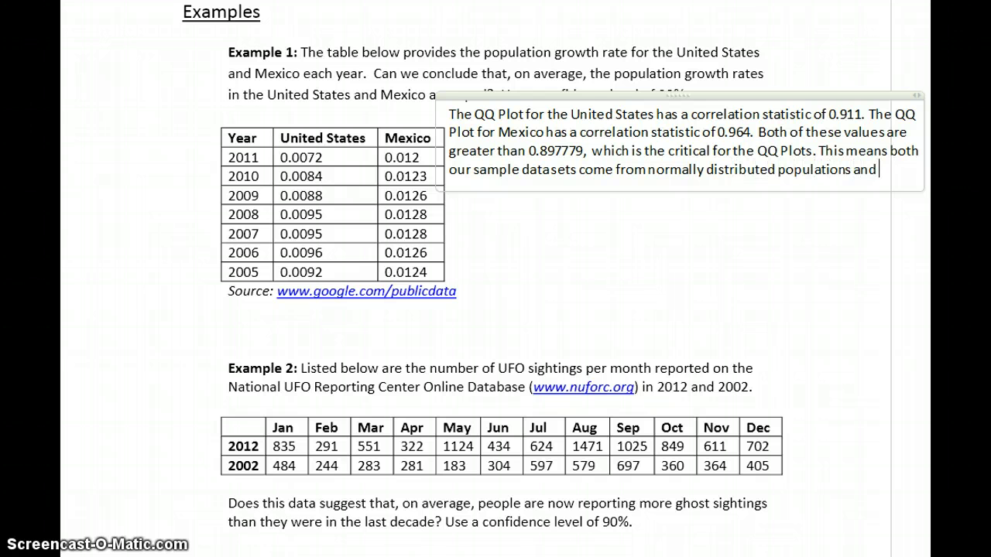
type("we can estimate")
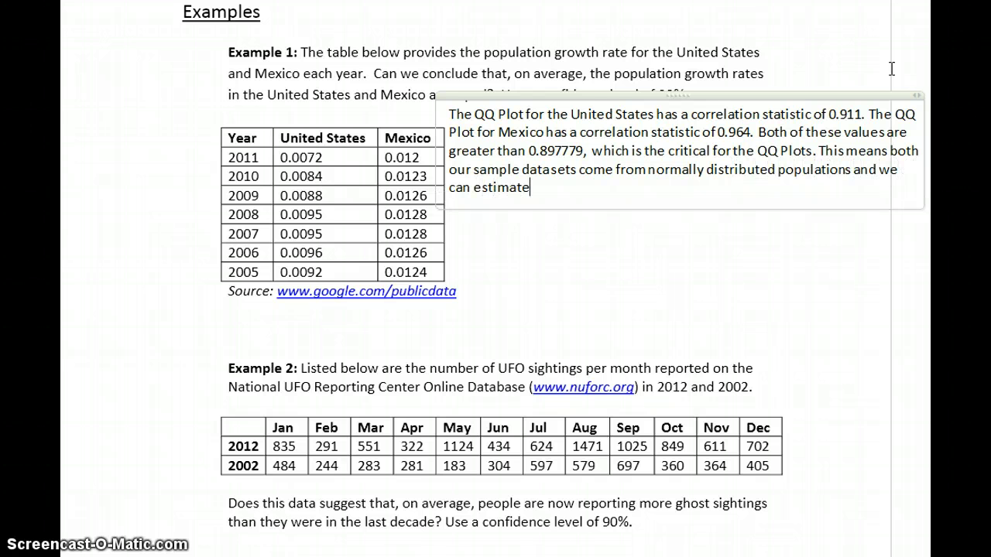
type(" means.")
Step: Begin a new paragraph: 'The 90% confidence interval estimate for μ₁ − μ₂'
key("Return")
key("Return")
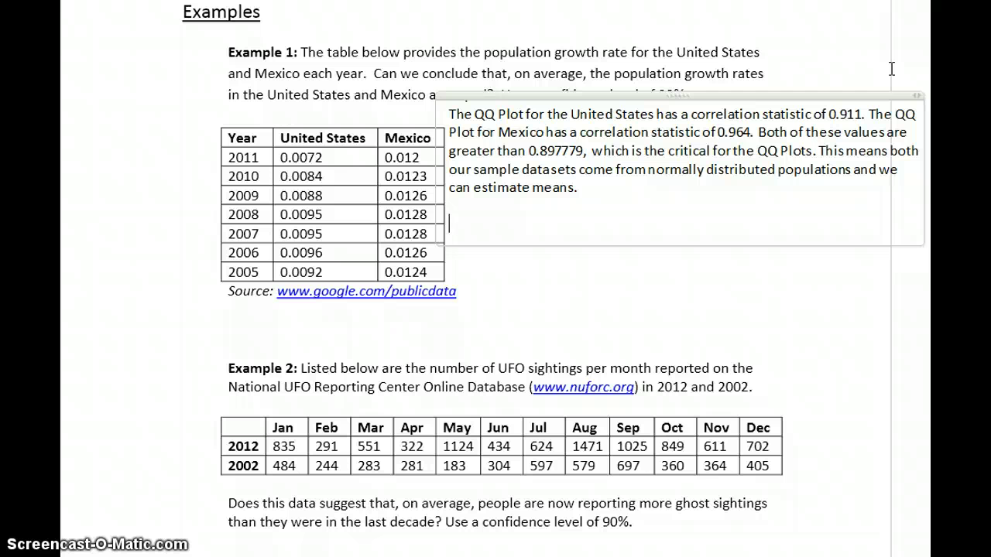
type("The 90% con")
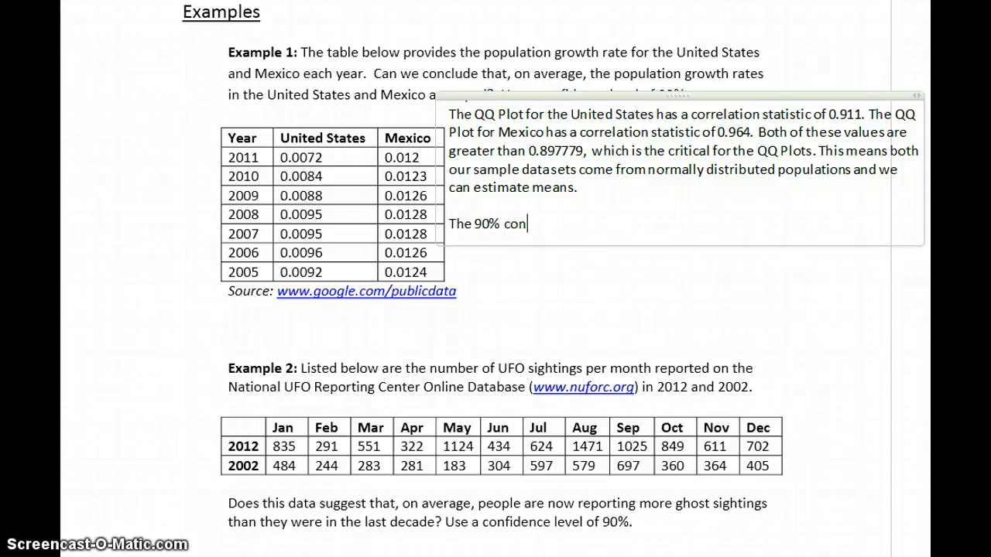
type("fidence interval")
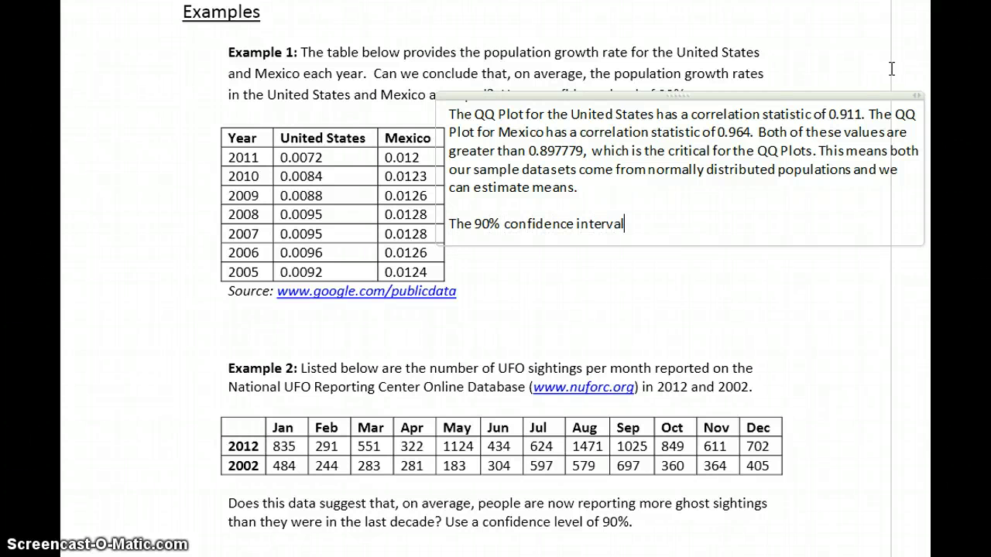
type(" estimate for")
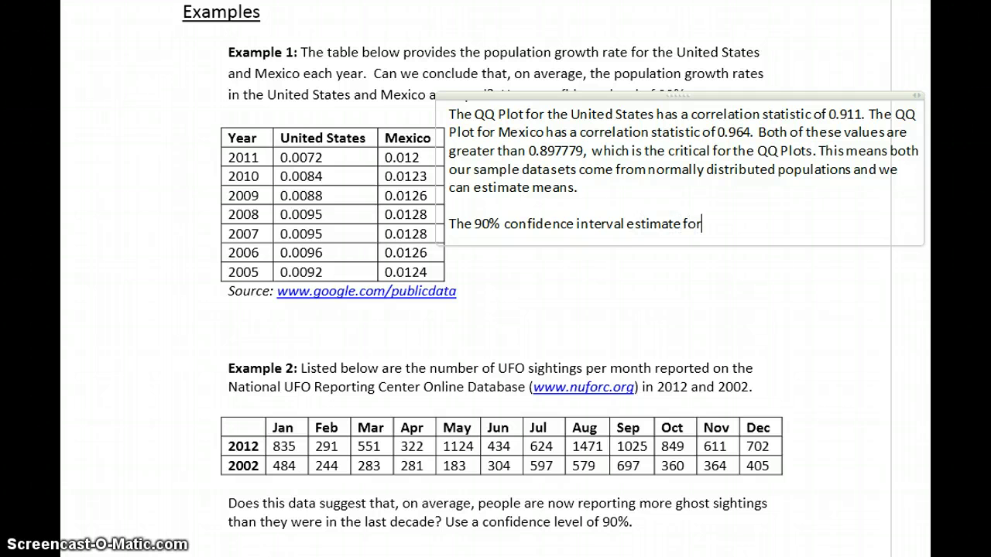
key("alt+equal")
type("\\mu _1 -\\mu")
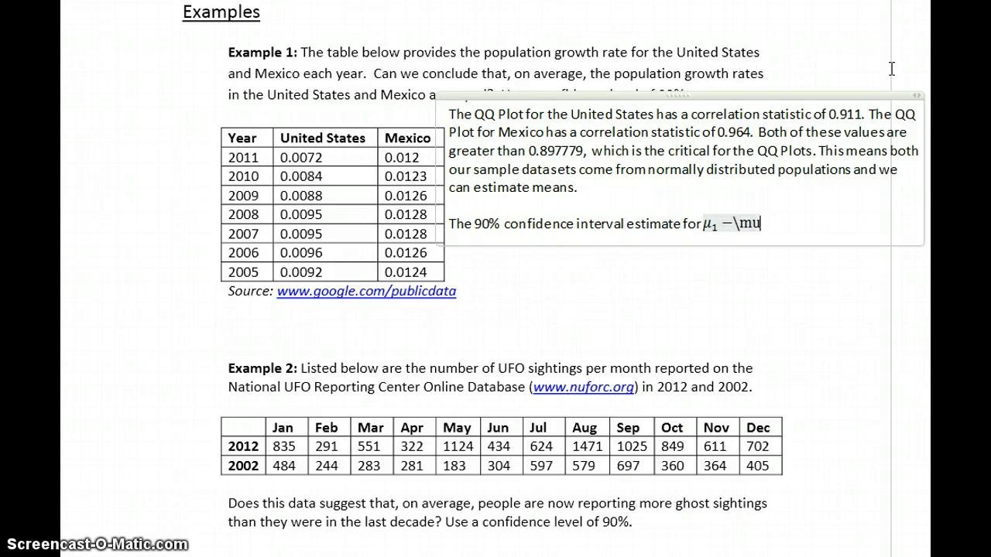
type(" _2")
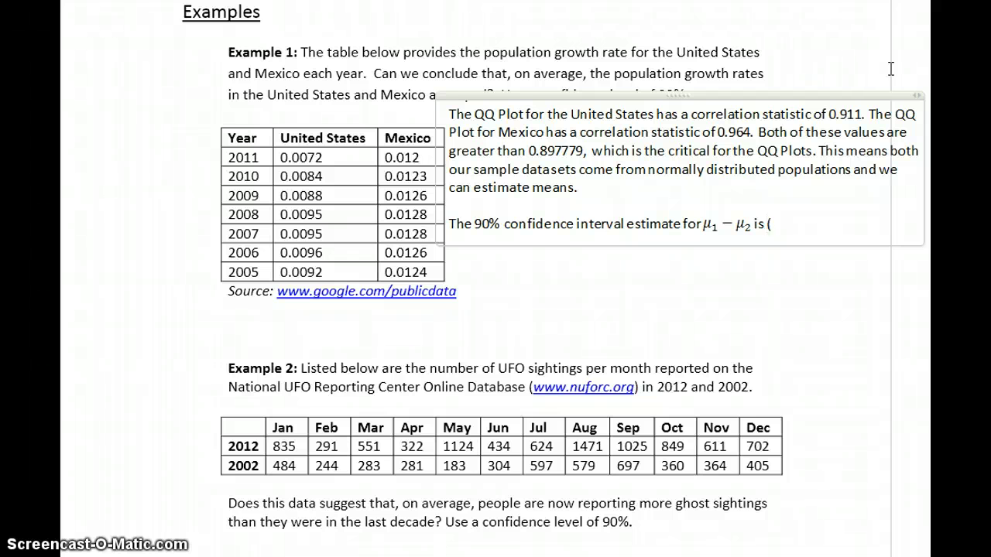
Step: Close the QQ plot and choose Stat > T Stats > Two Sample > With Data
key("alt+Tab")
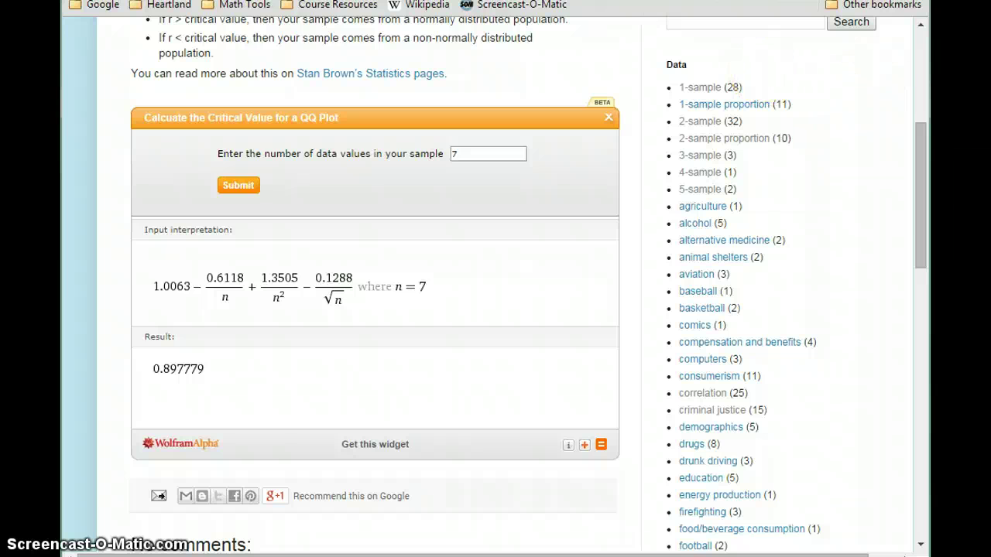
key("alt+Tab")
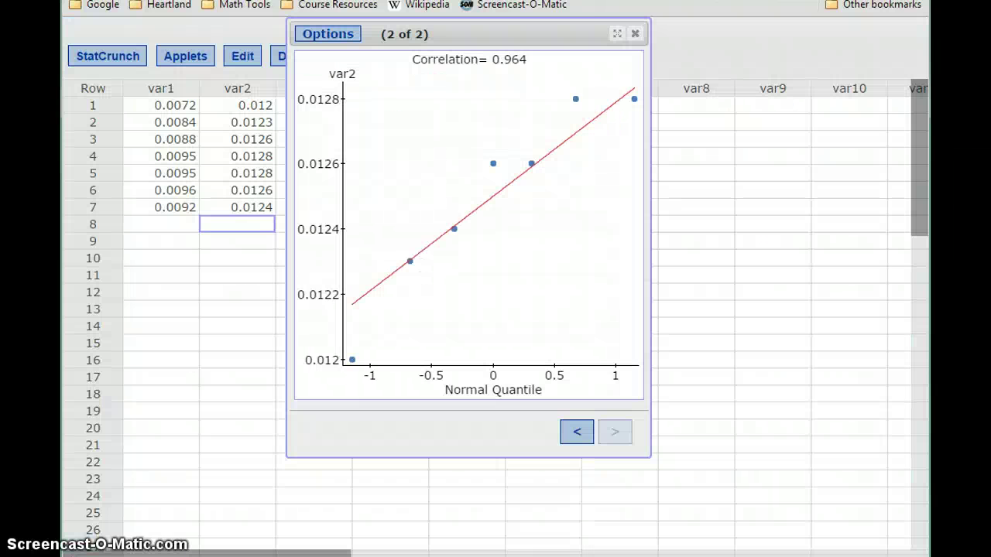
left_click(635, 34)
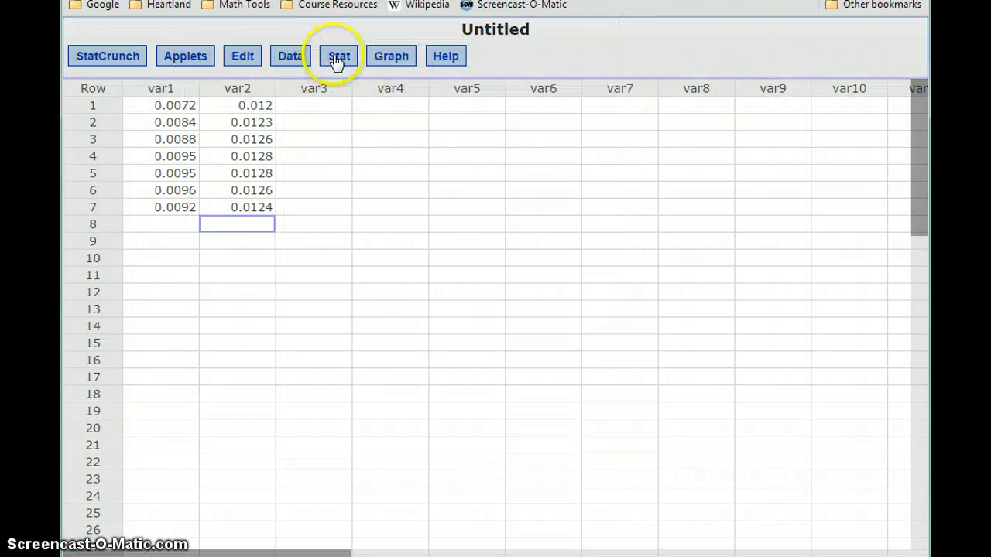
left_click(338, 57)
mouse_move(403, 154)
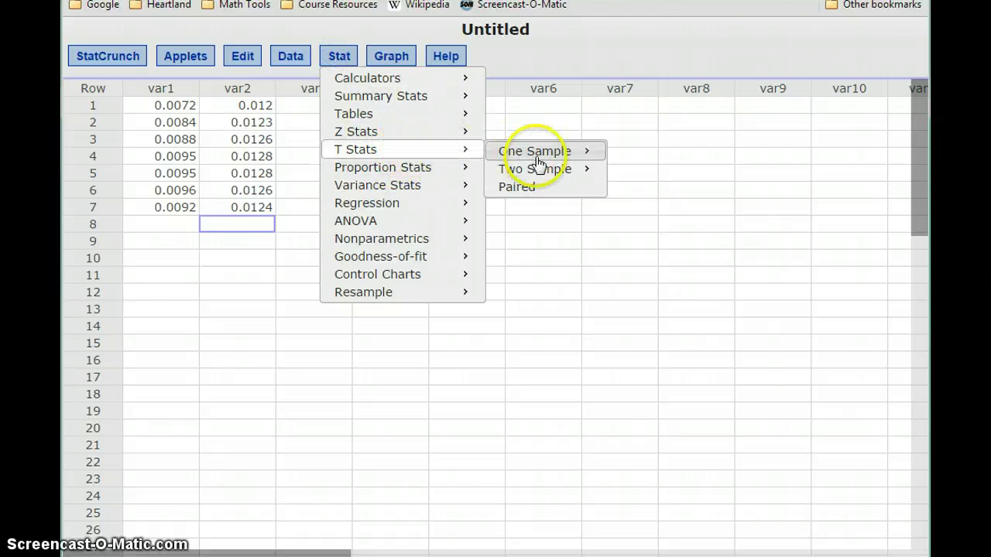
mouse_move(554, 172)
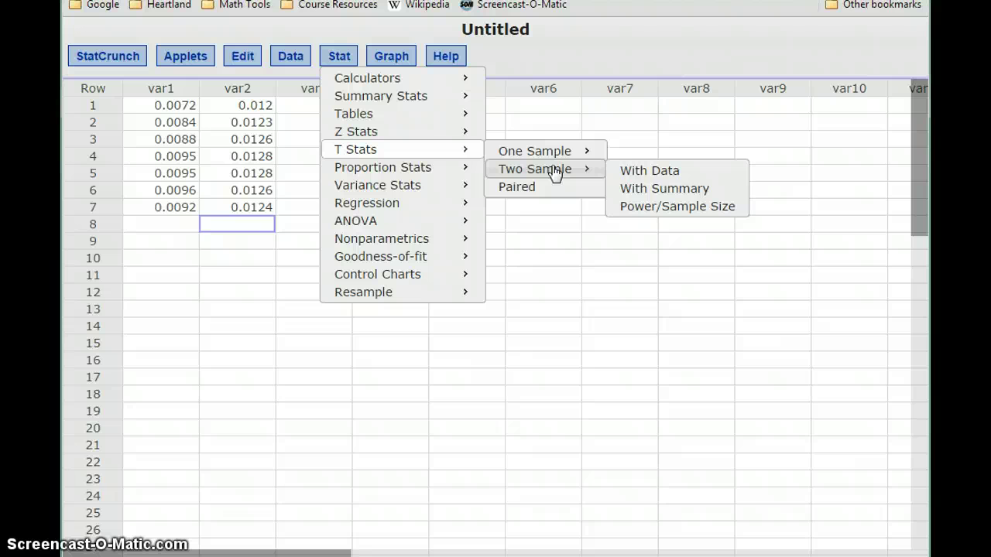
left_click(649, 170)
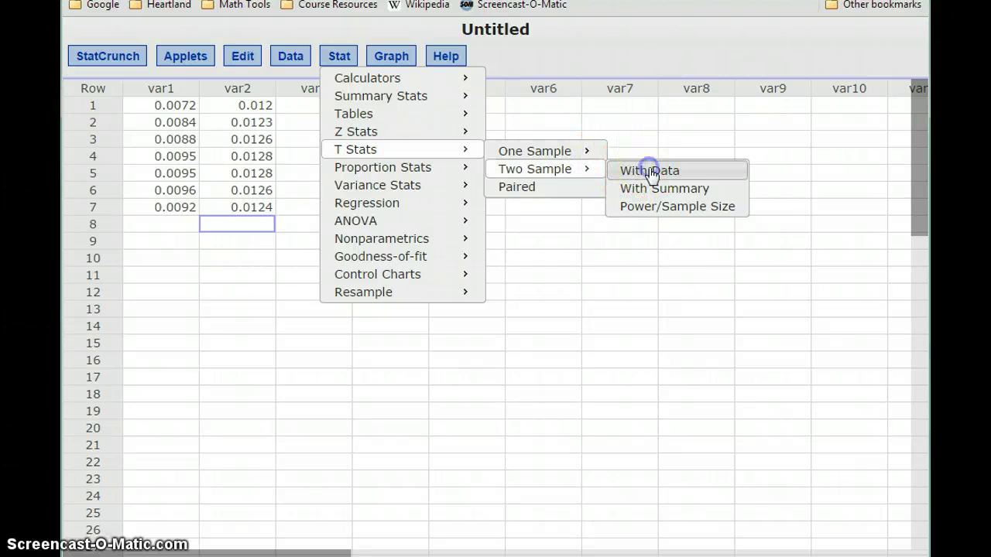
Step: Choose var1 as Sample 1 and var2 as Sample 2 in the Two Sample T dialog
left_click_drag(500, 63, 546, 44)
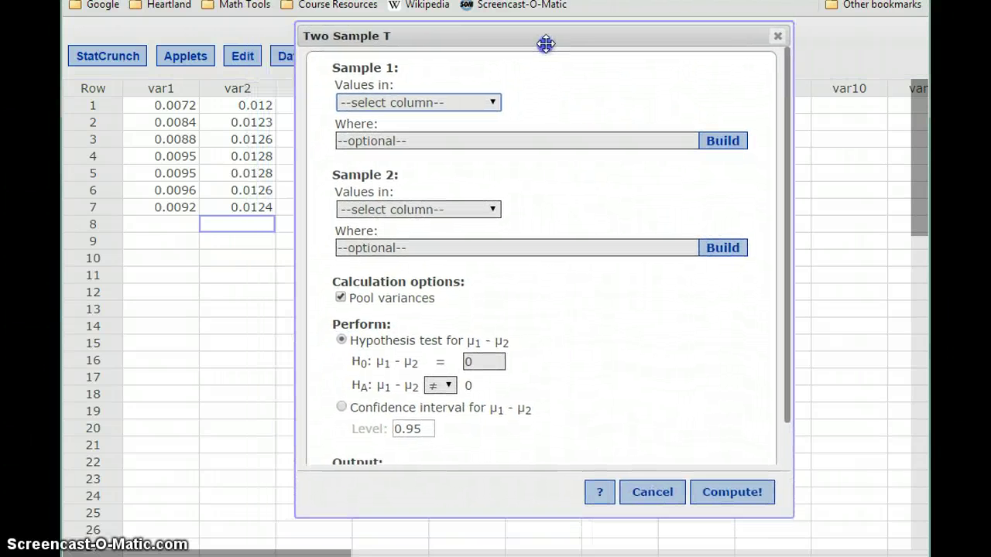
left_click(371, 102)
left_click(370, 147)
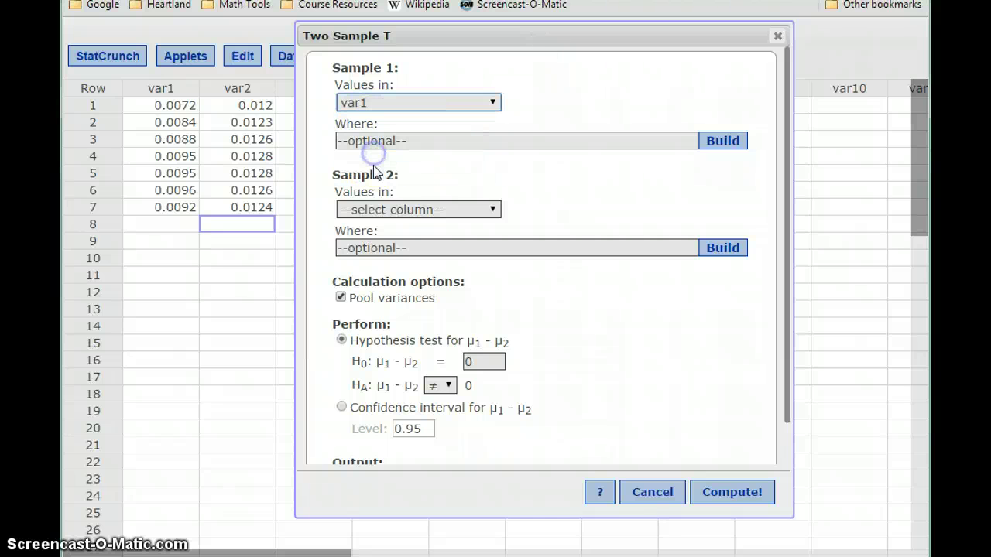
left_click(348, 209)
left_click(364, 277)
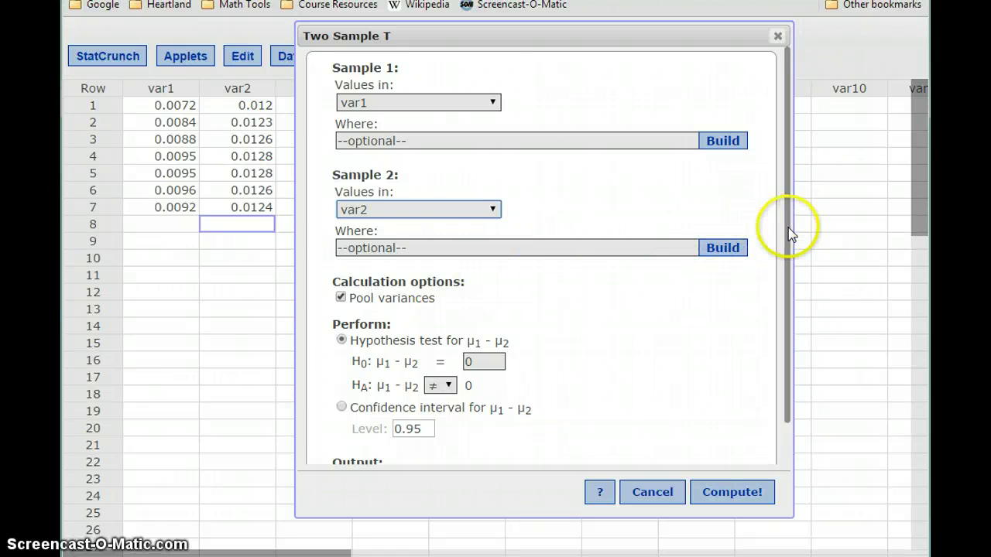
Step: Compute the unpooled 90% confidence interval, giving −0.0042602048 to −0.0029683666
left_click_drag(787, 232, 765, 312)
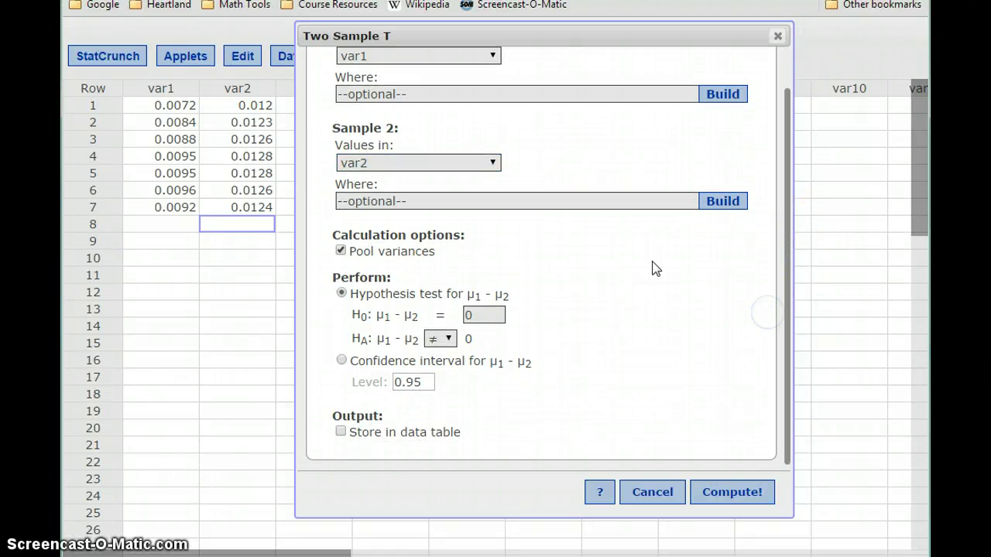
left_click(341, 250)
left_click(342, 361)
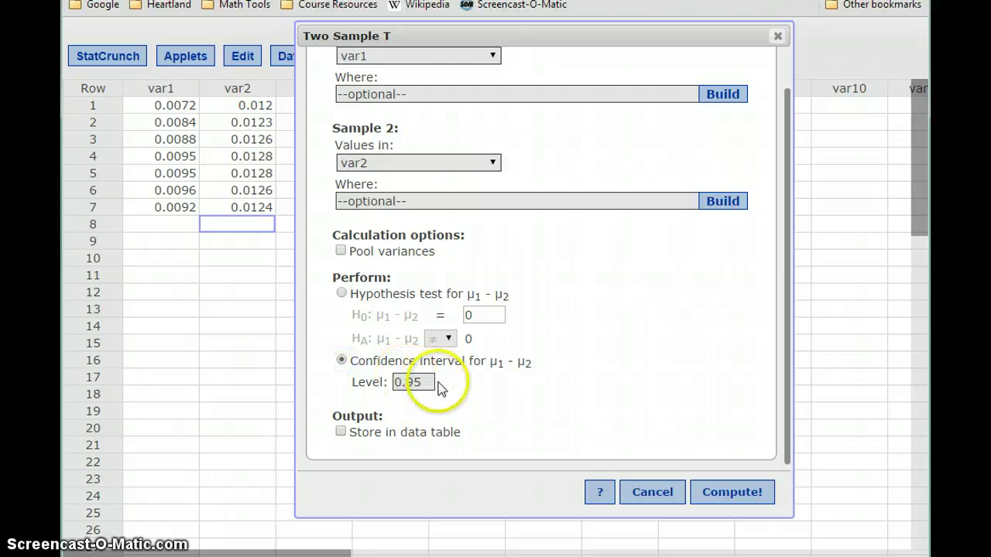
left_click(434, 384)
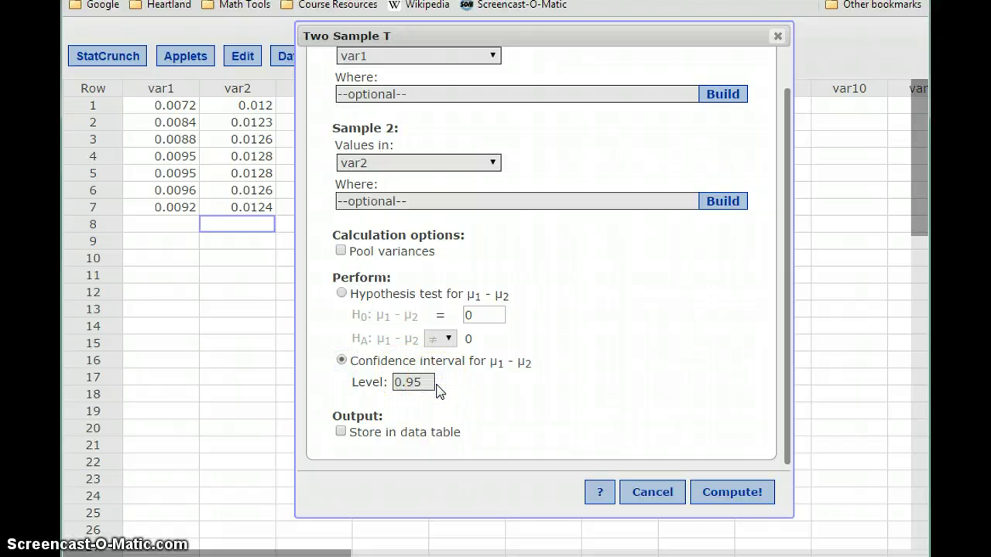
left_click(427, 384)
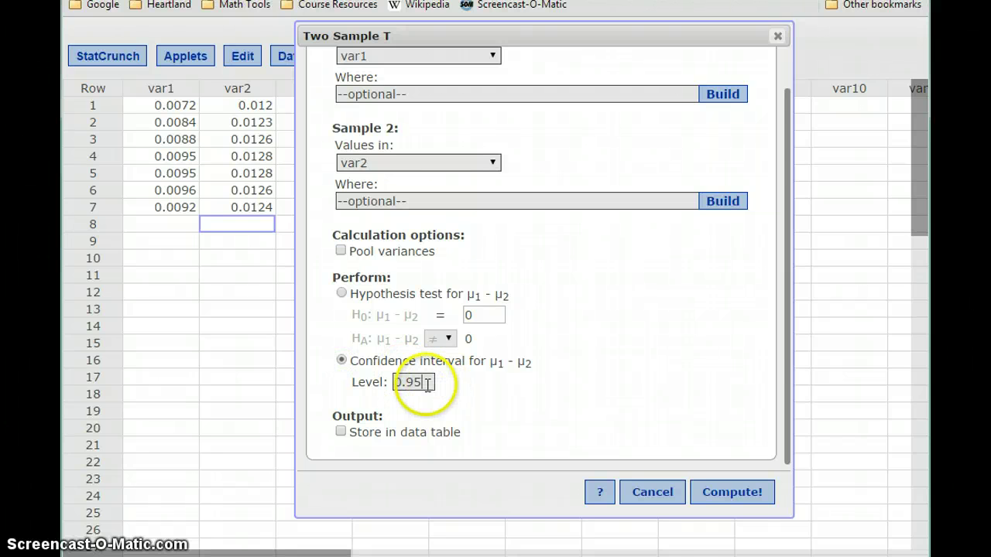
left_click(745, 498)
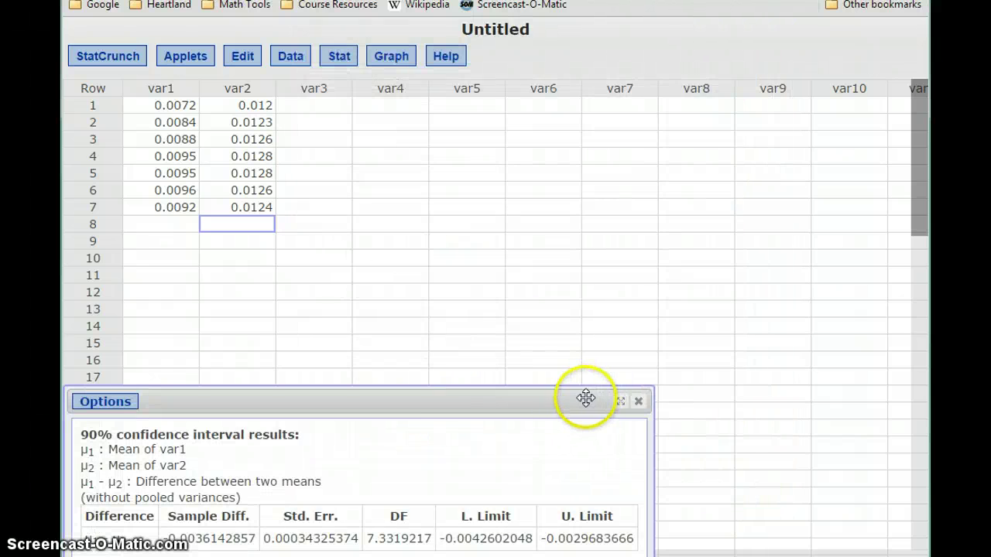
left_click_drag(586, 398, 698, 90)
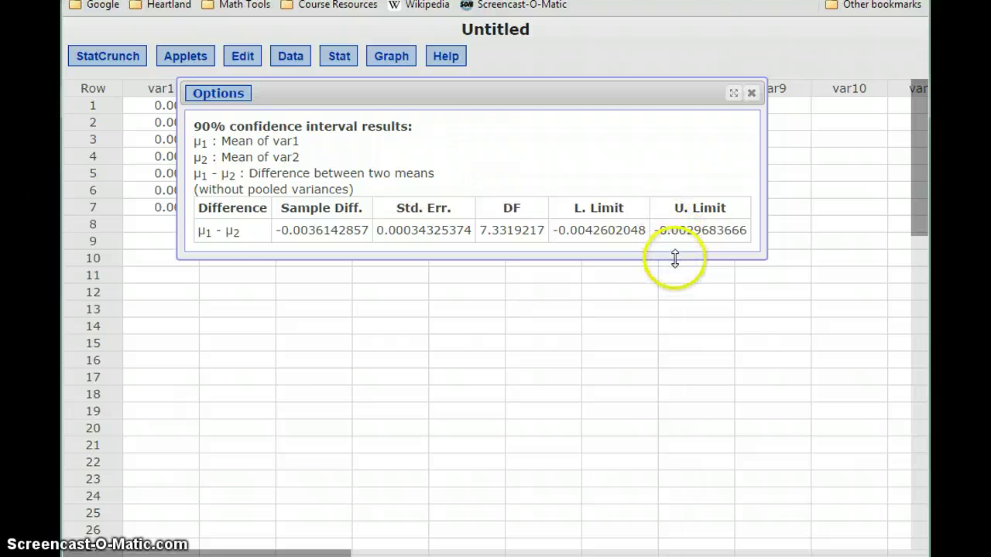
key("alt+Tab")
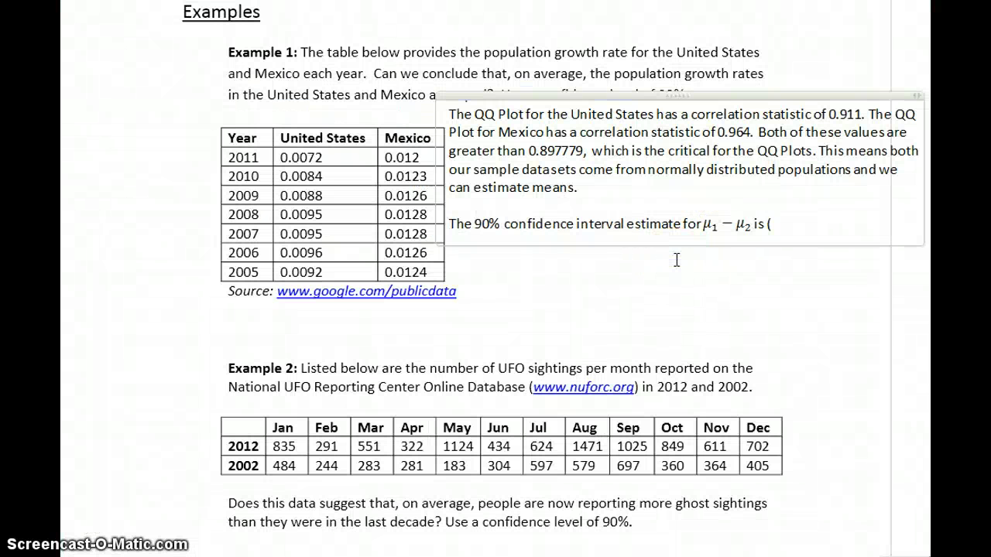
Step: Enter the interval (-0.0043, -0.0030), noting all values are below 0, implying μ₁ < μ₂
type("-0.0043, -0.0")
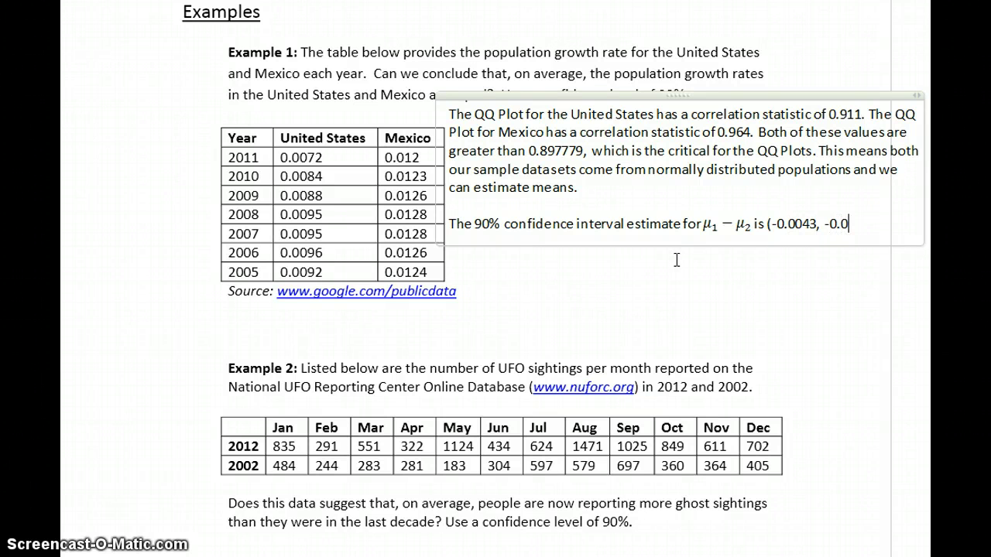
type("030). All values in")
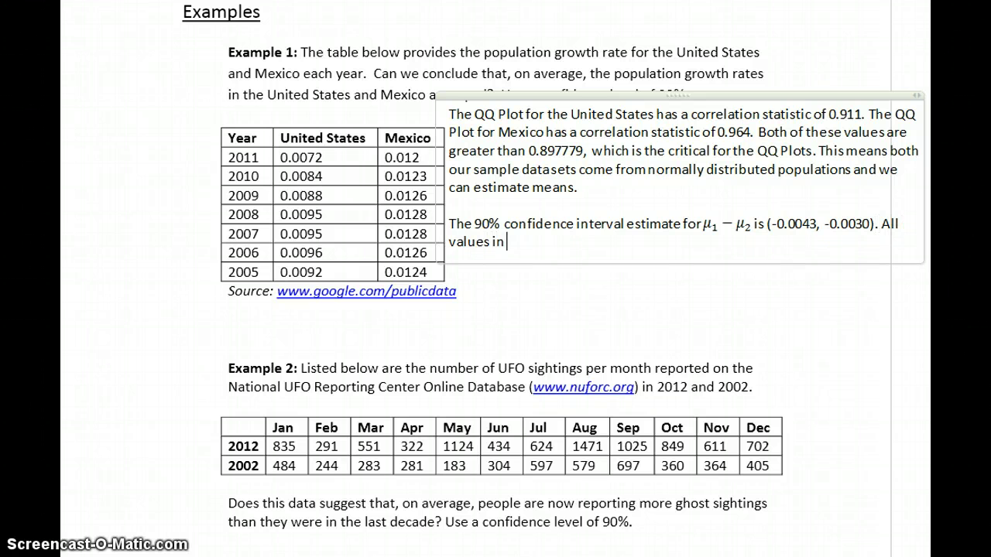
type(" our confidenc")
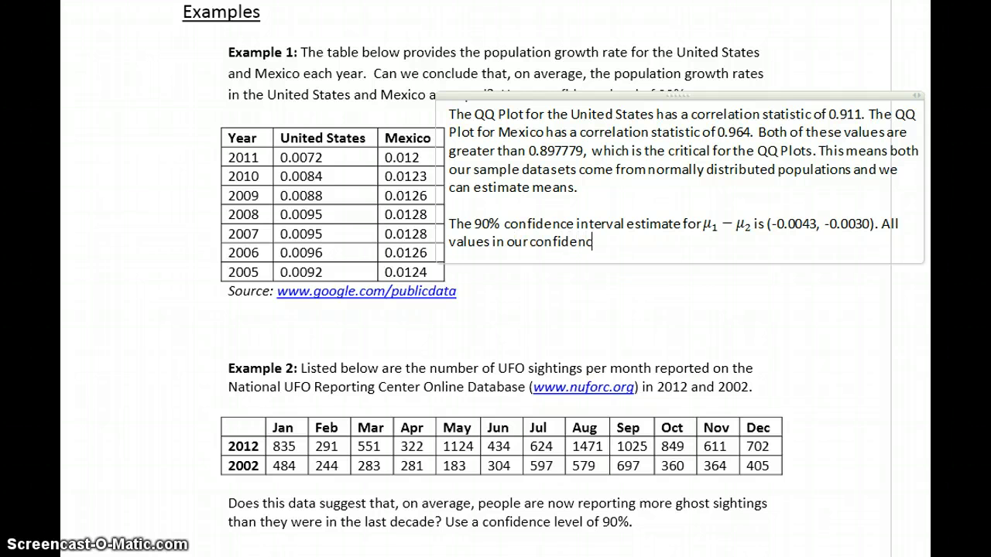
type("e interval are less than 0, impl")
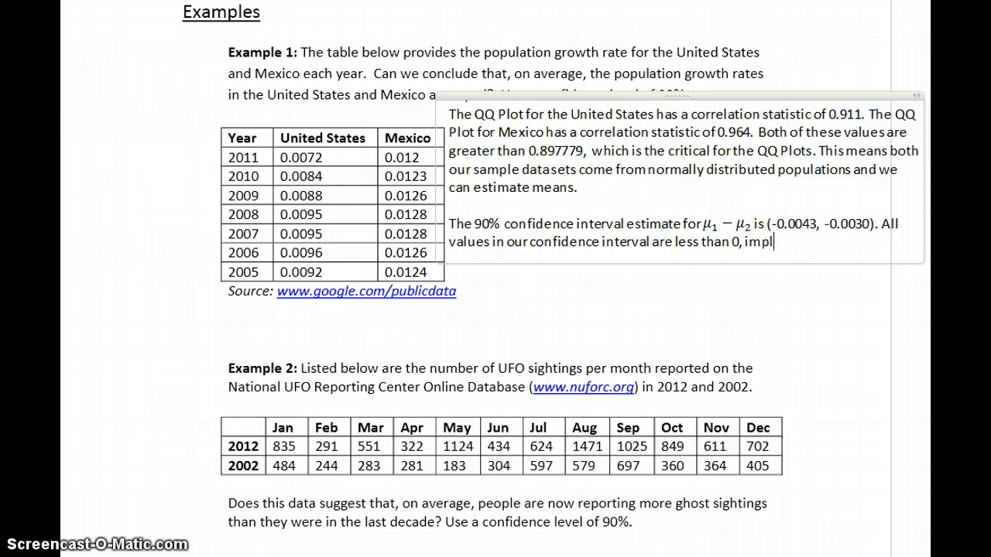
type("ying")
key("alt+equal")
type("\\m")
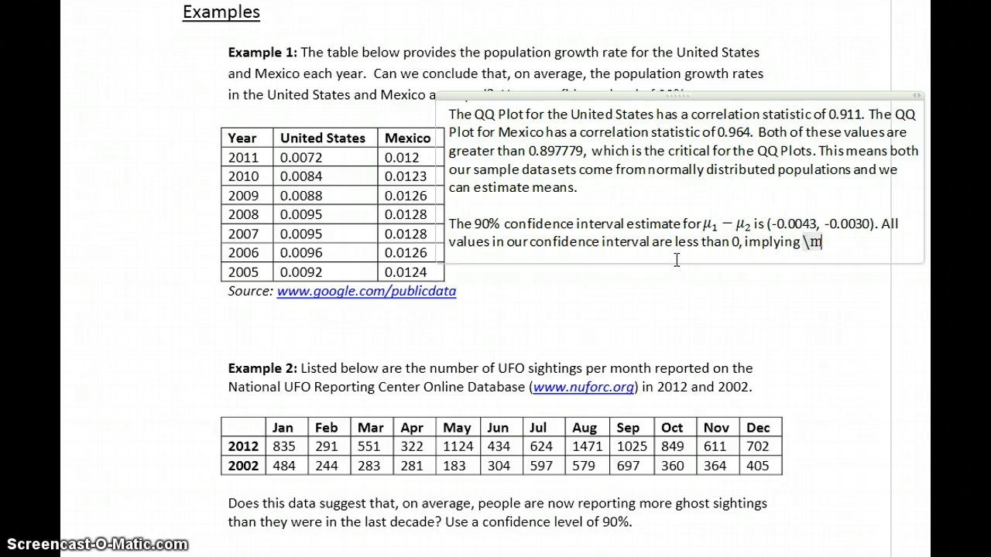
type("u_1 < \\")
type("mu_2.")
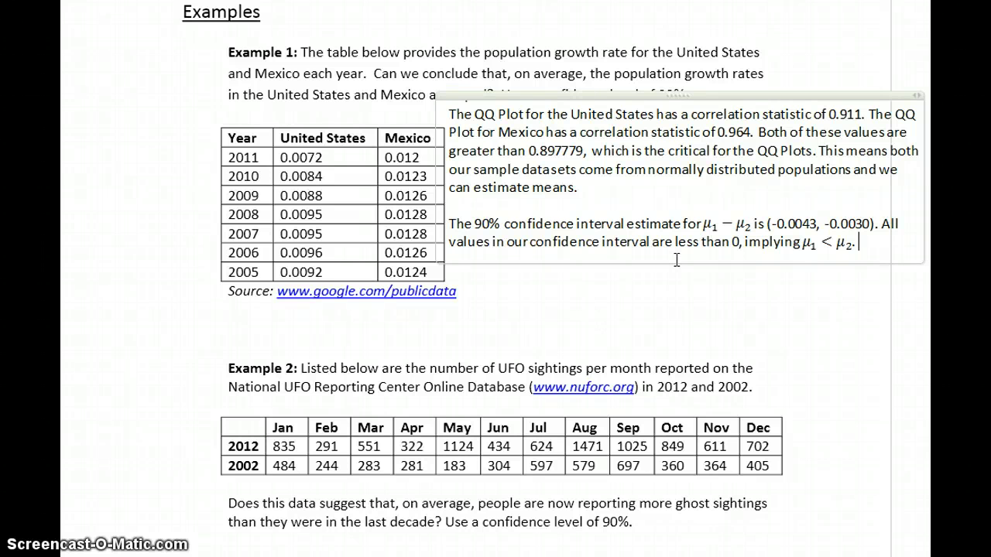
Step: Conclude that the average growth rates in the two countries cannot be considered the same
type("So we cannot")
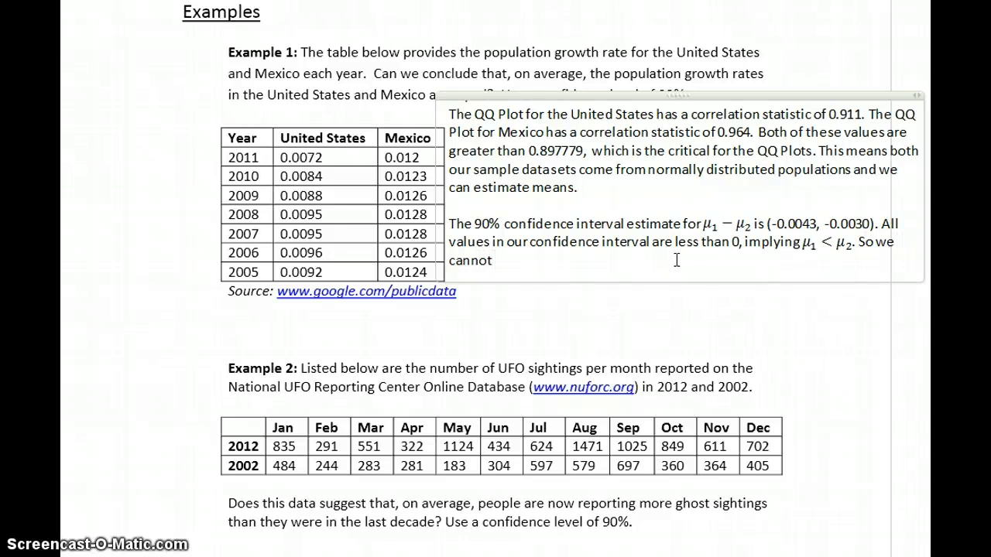
type(" conclude that")
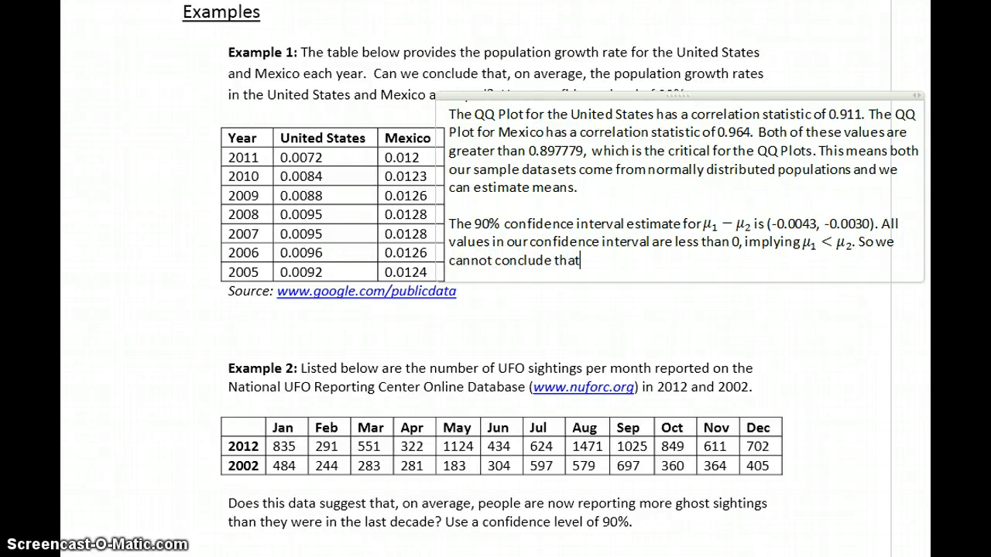
type(" the average gro")
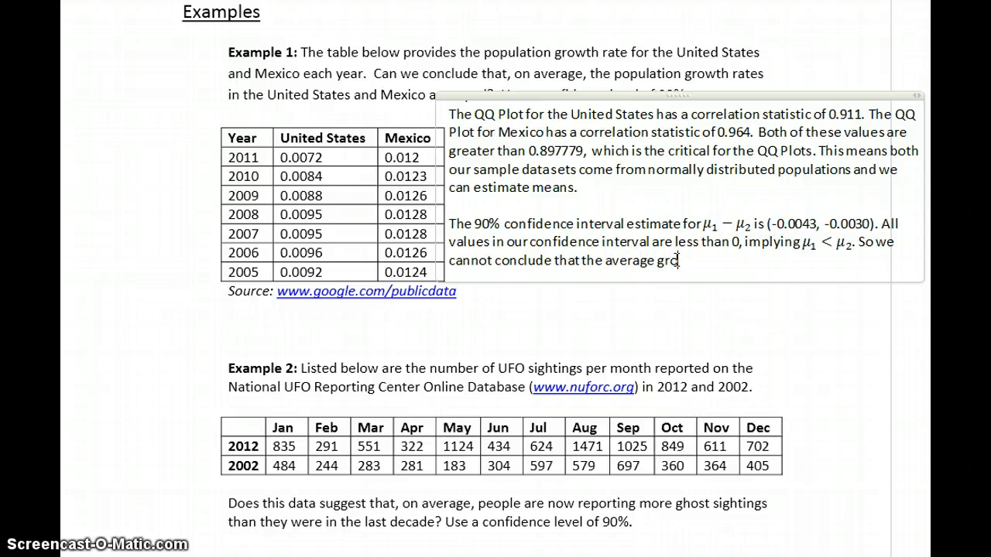
type("wth rates in the")
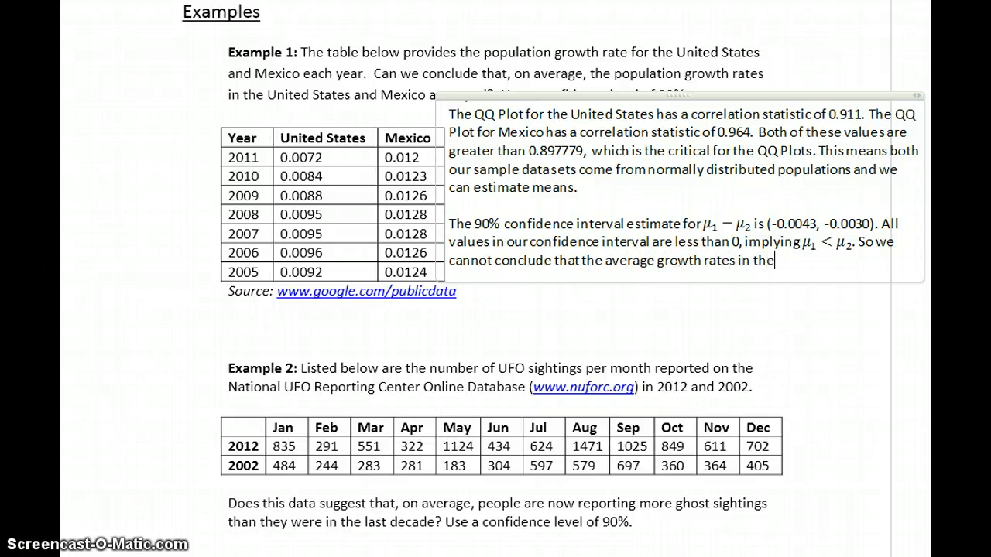
type("se two counries are")
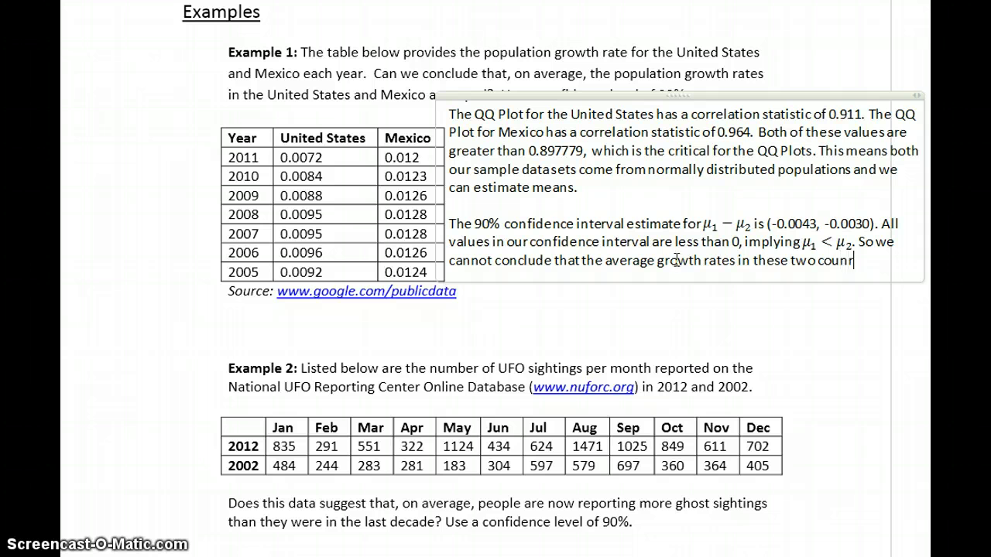
key("BackSpace")
key("BackSpace")
key("BackSpace")
key("BackSpace")
key("BackSpace")
key("BackSpace")
key("BackSpace")
type("es are the the same.")
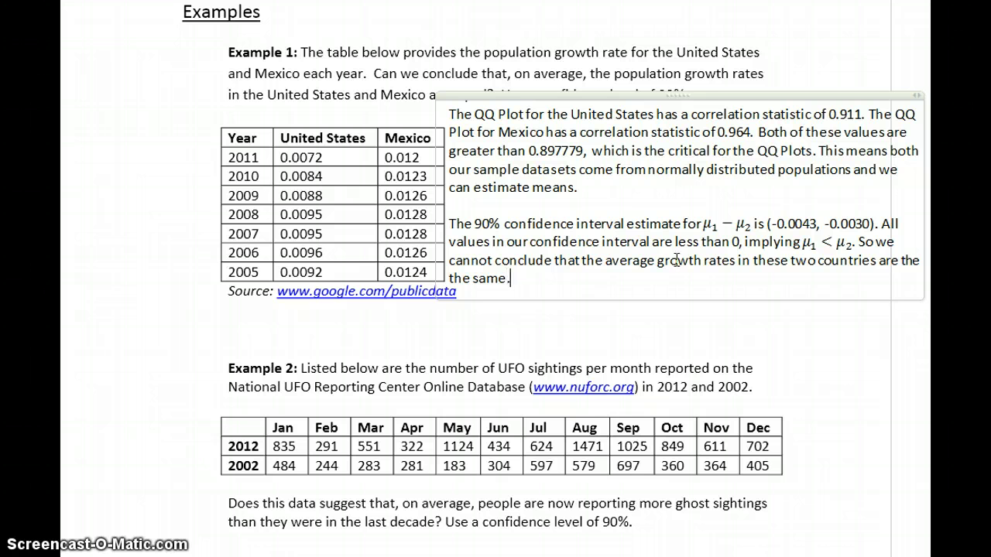
left_click(773, 341)
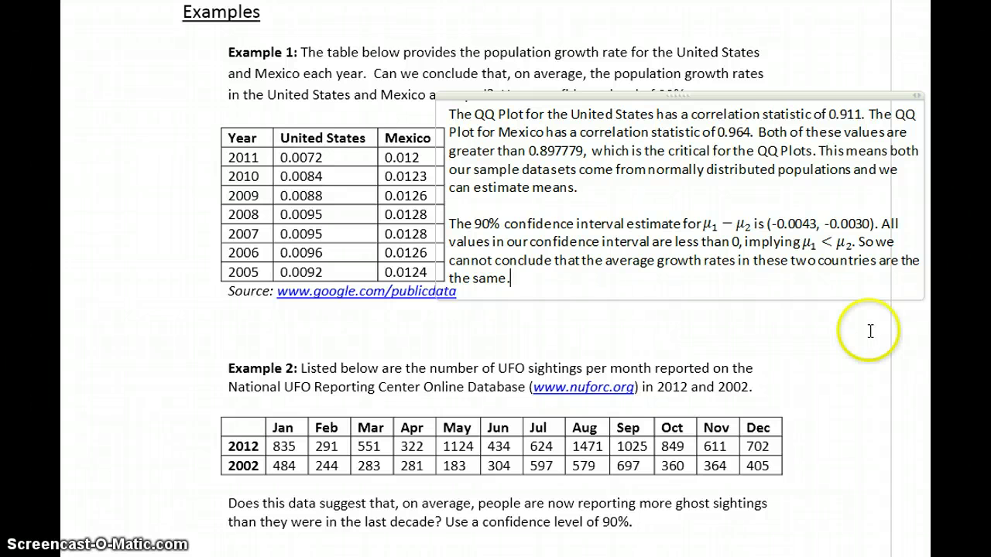
Step: Scroll down to Example 2's UFO sightings table and its 90% confidence question
scroll(495, 279, "down", 8)
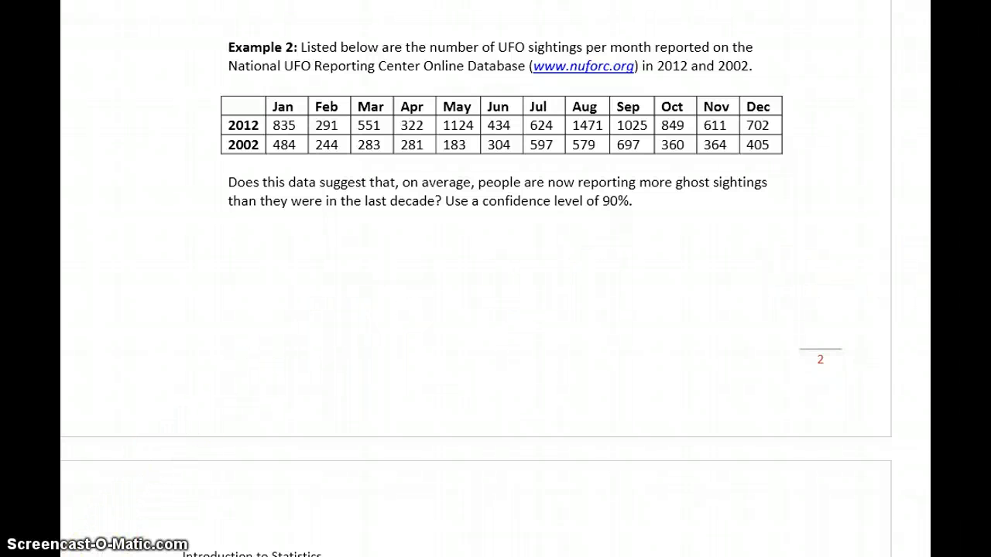
Step: Make QQ plots of var1 and var2 with correlation statistics, giving 0.978 and 0.972
key("alt+Tab")
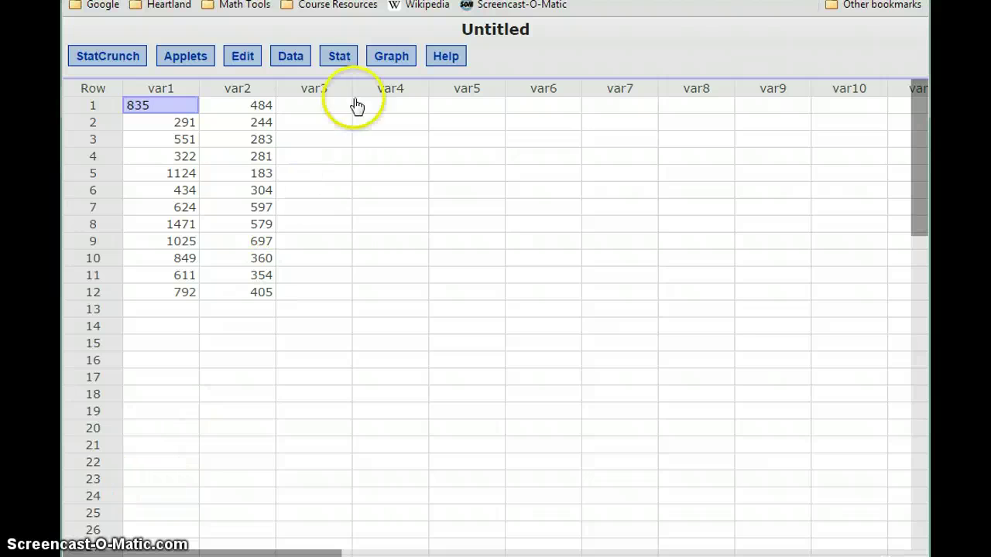
left_click(379, 57)
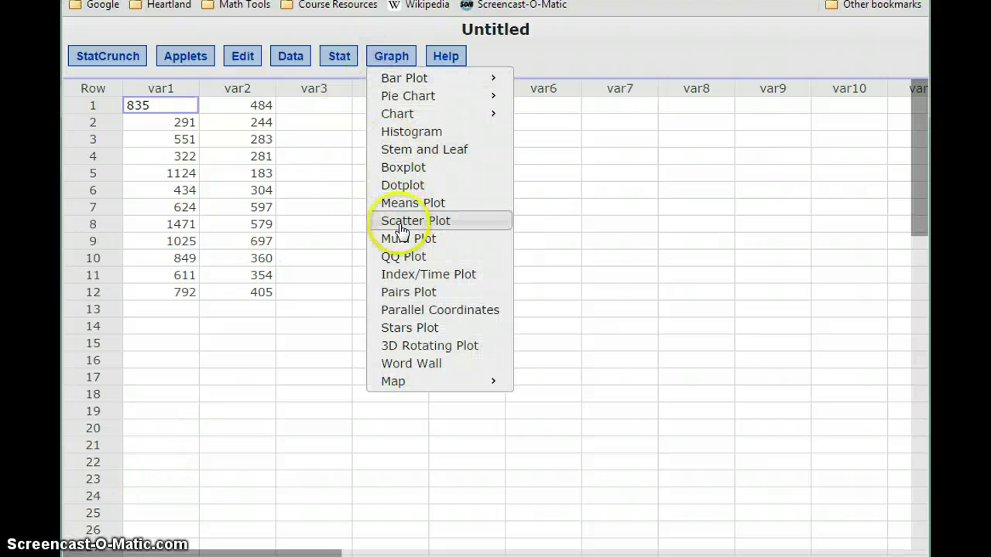
left_click(395, 256)
left_click(328, 112)
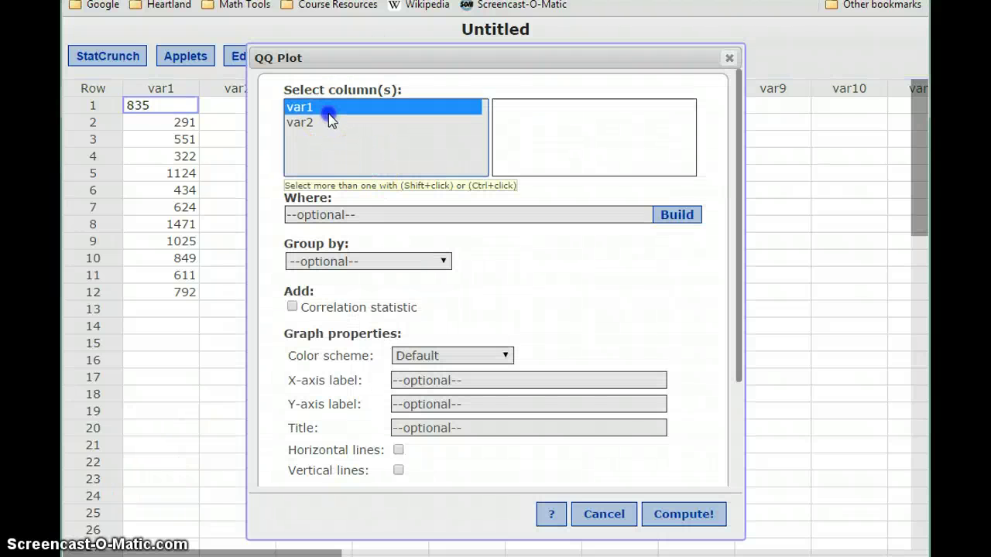
left_click(324, 124, "shift")
left_click(292, 307)
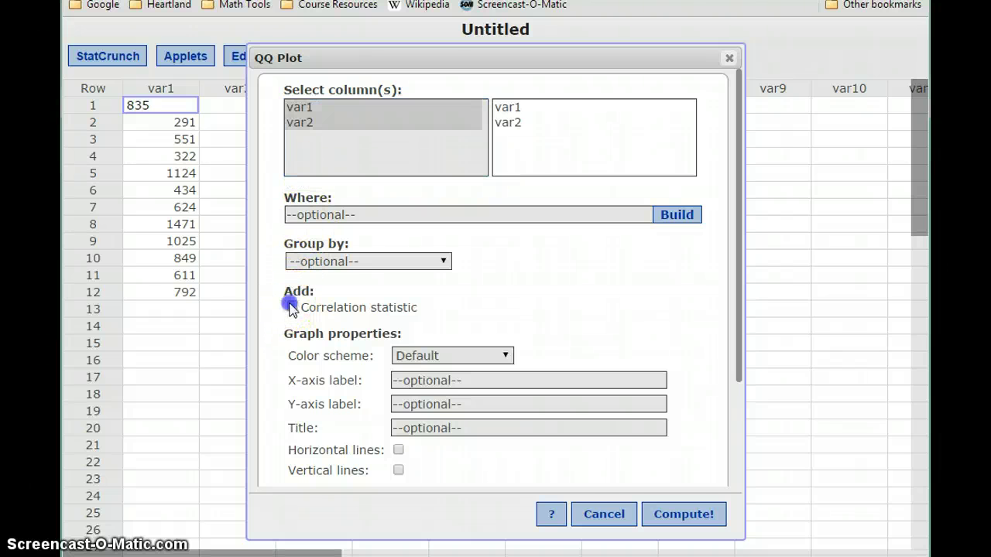
left_click(664, 514)
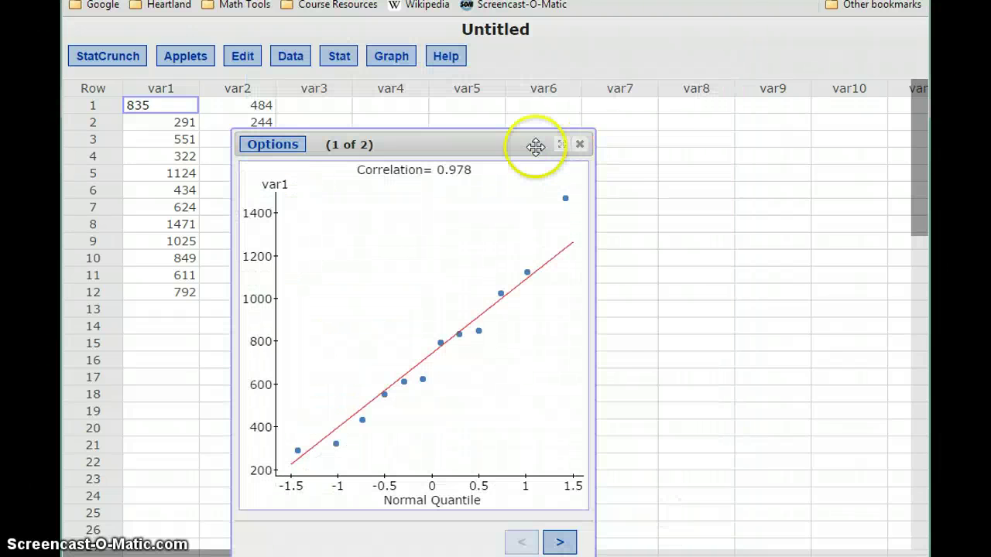
left_click_drag(530, 145, 599, 19)
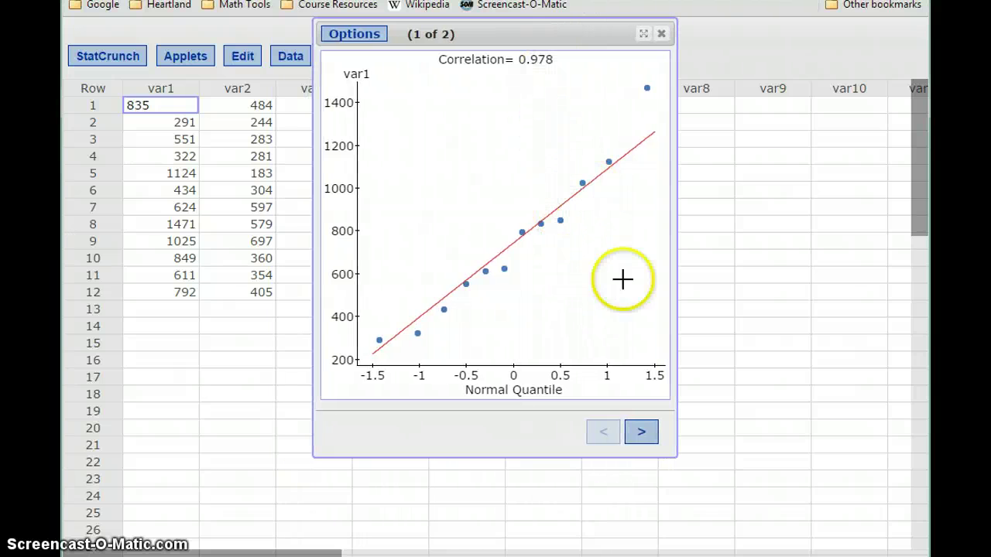
left_click(657, 431)
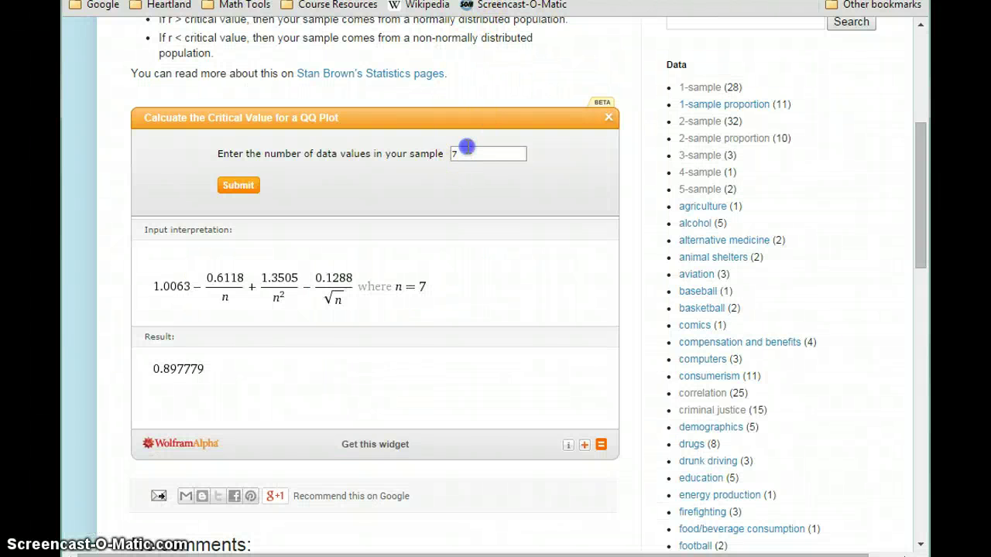
Step: Get the QQ-plot critical value for sample size 12 from Wolfram|Alpha: 0.927514
left_click(469, 153)
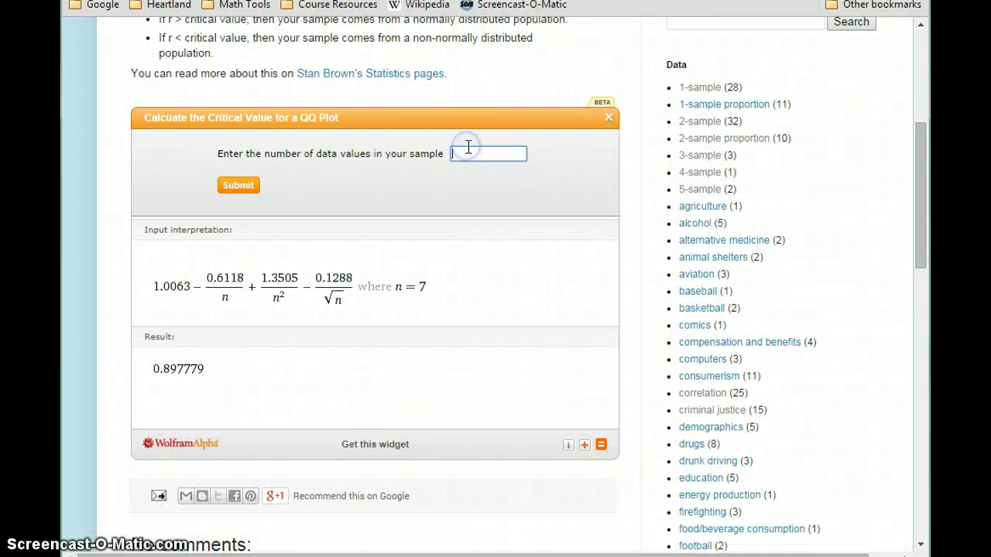
type("12")
left_click(240, 185)
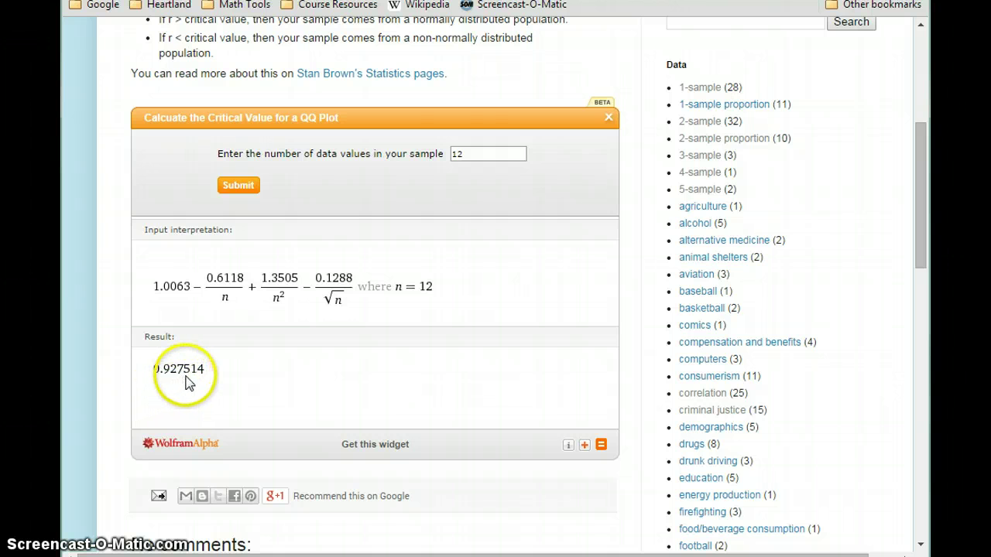
key("alt+Tab")
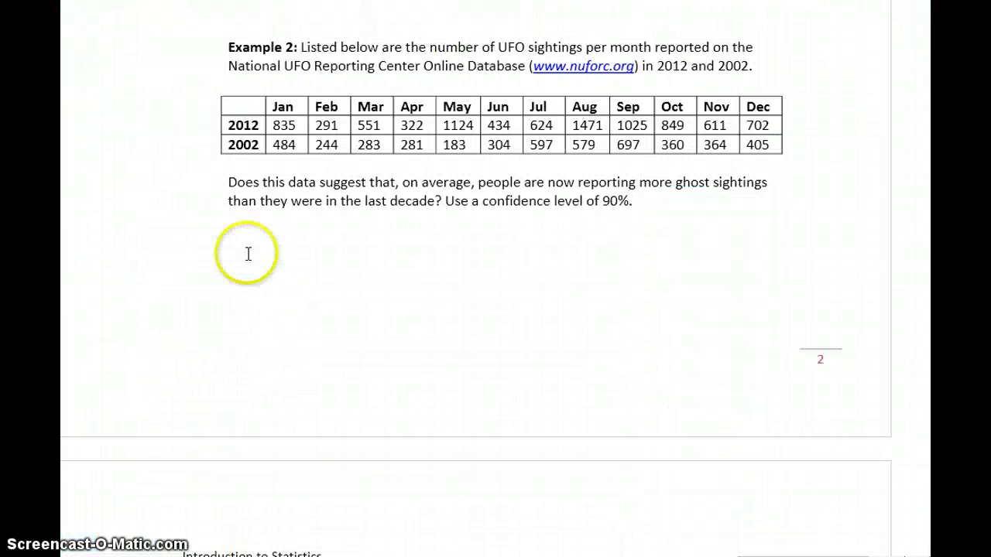
Step: Note that the 2012 (0.976) and 2002 (0.973) correlations exceed critical value 0.927514, so both datasets are normal
left_click(198, 228)
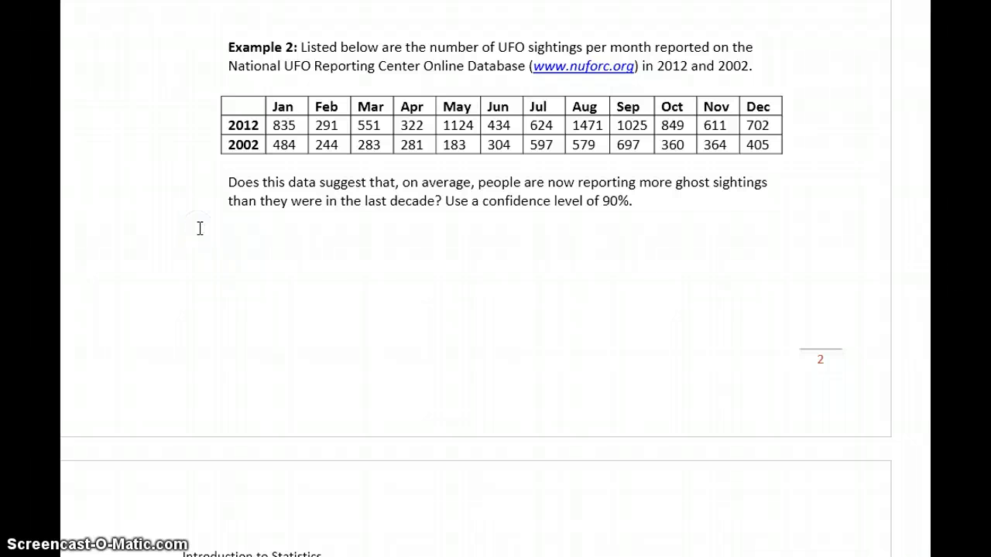
type("0")
key("BackSpace")
type("The ")
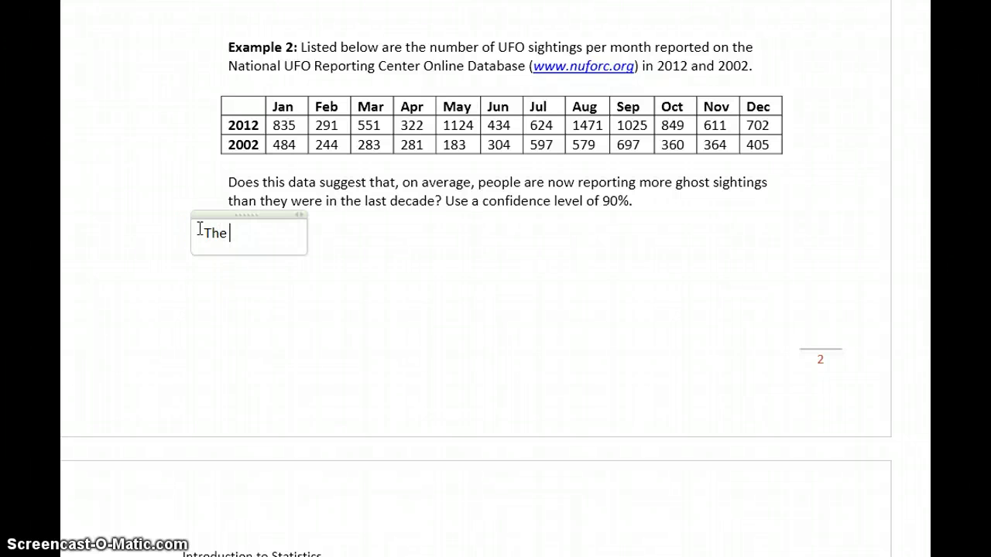
type("QQ Plot for 20")
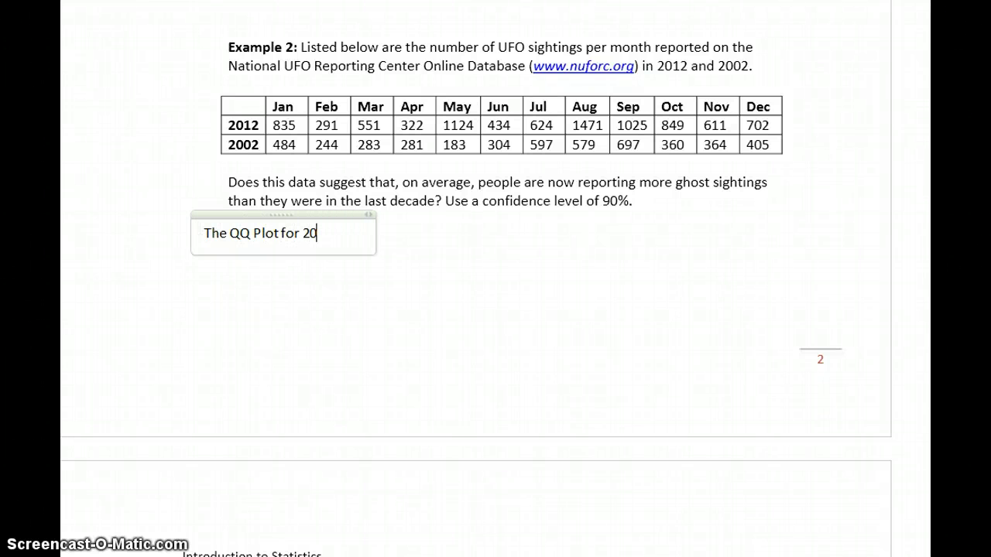
type("12")
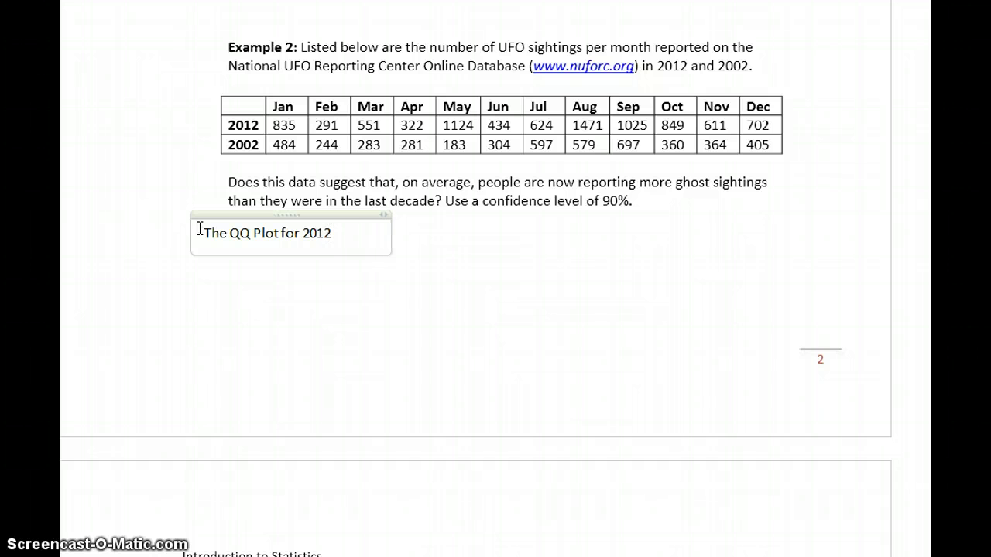
type(" is 0")
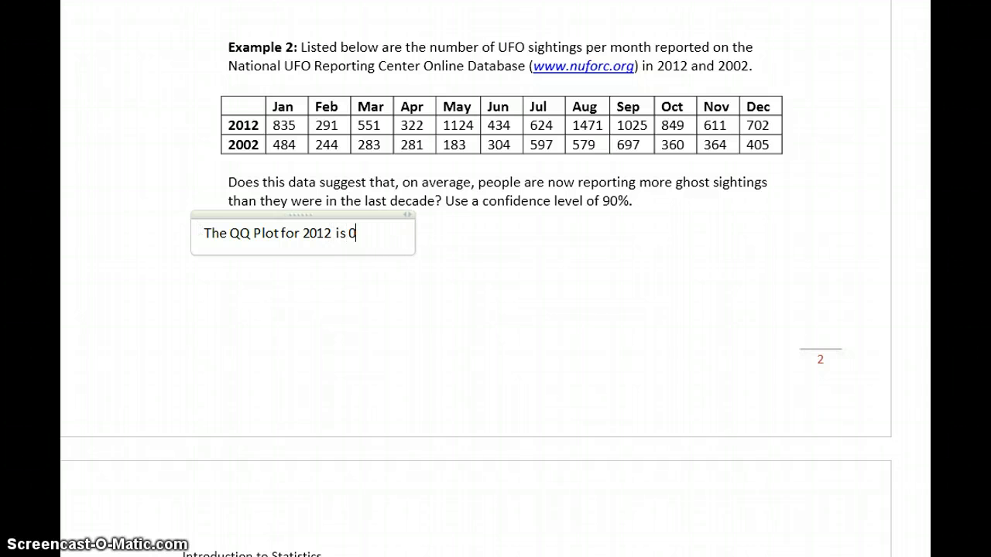
type(".97")
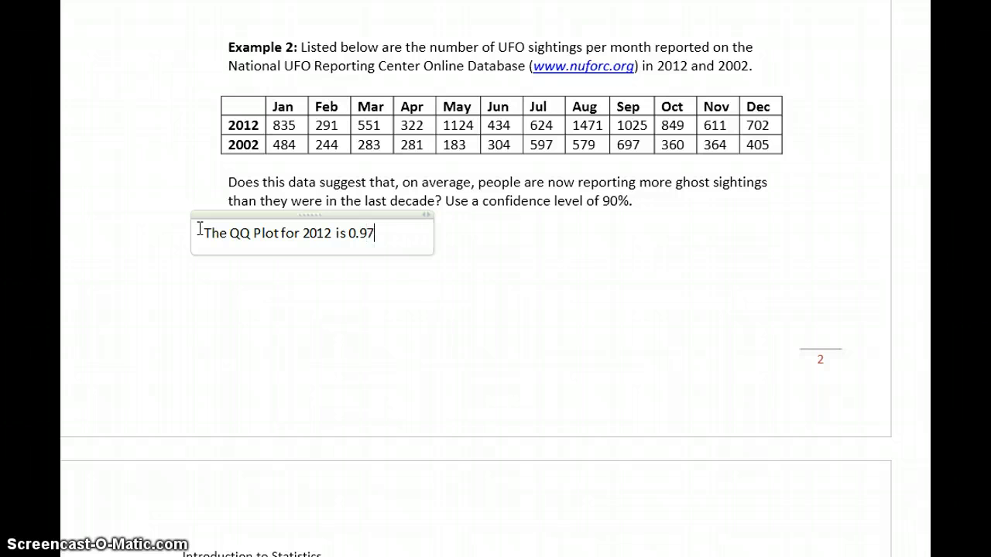
type("6")
key("BackSpace")
key("BackSpace")
key("BackSpace")
key("BackSpace")
key("BackSpace")
key("BackSpace")
key("BackSpace")
key("BackSpace")
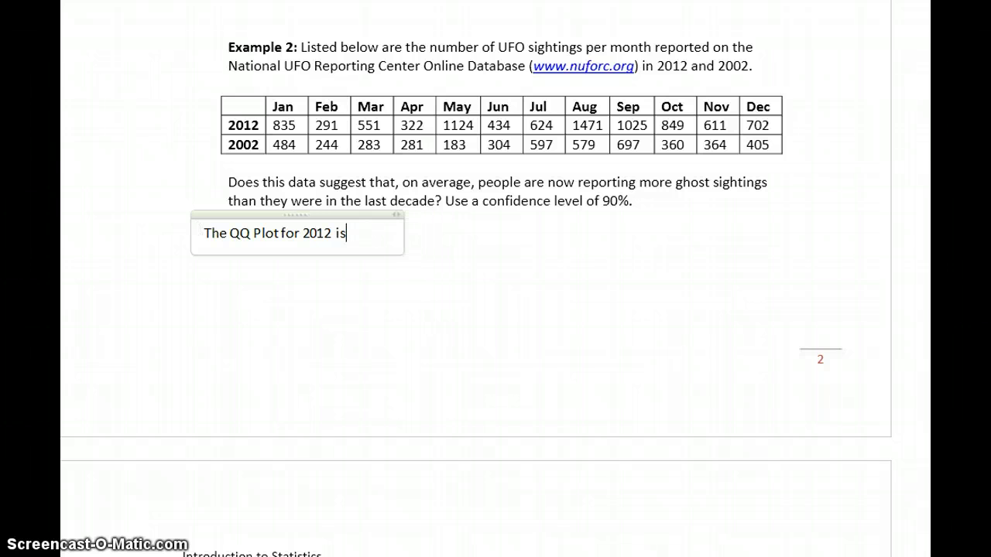
type("has a")
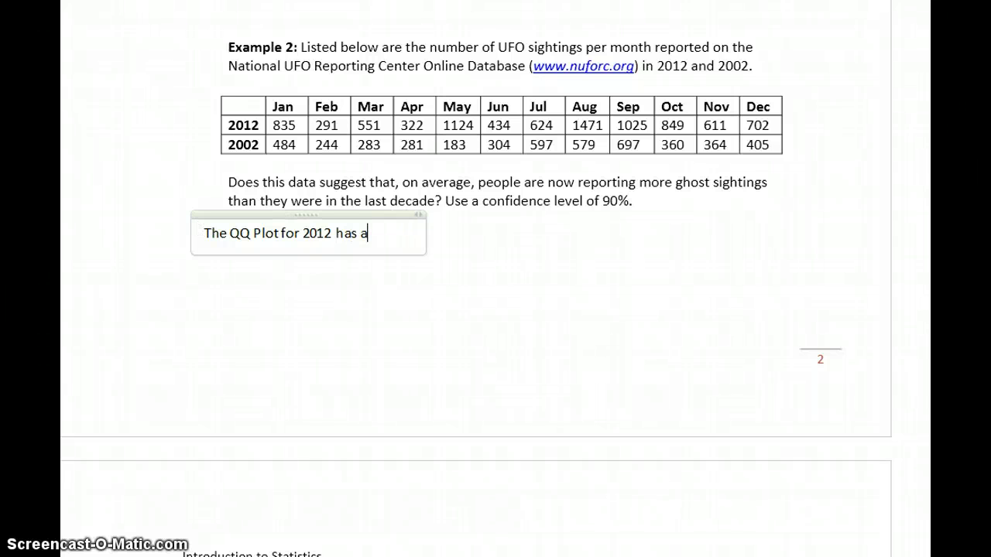
type(" correlation statistics")
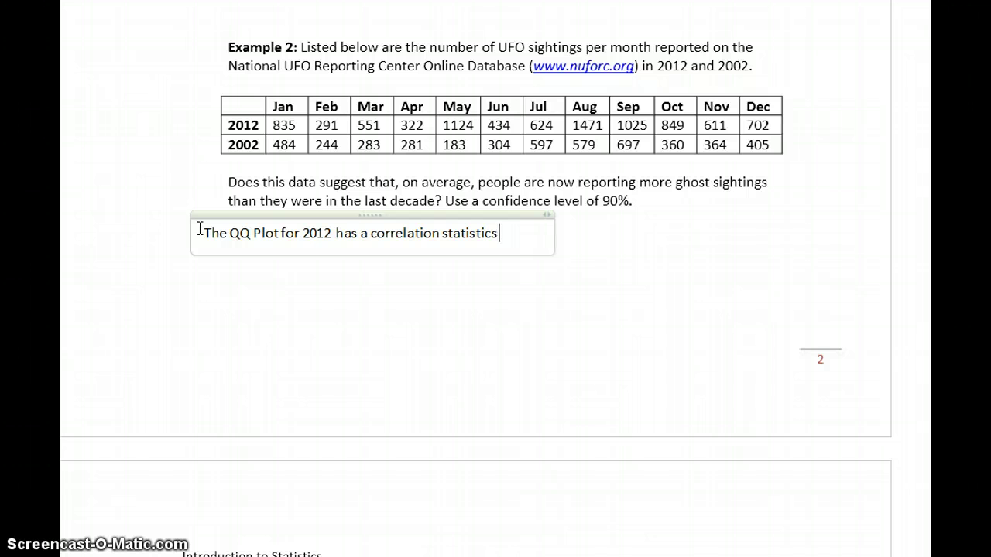
key("BackSpace")
type("of 0.9")
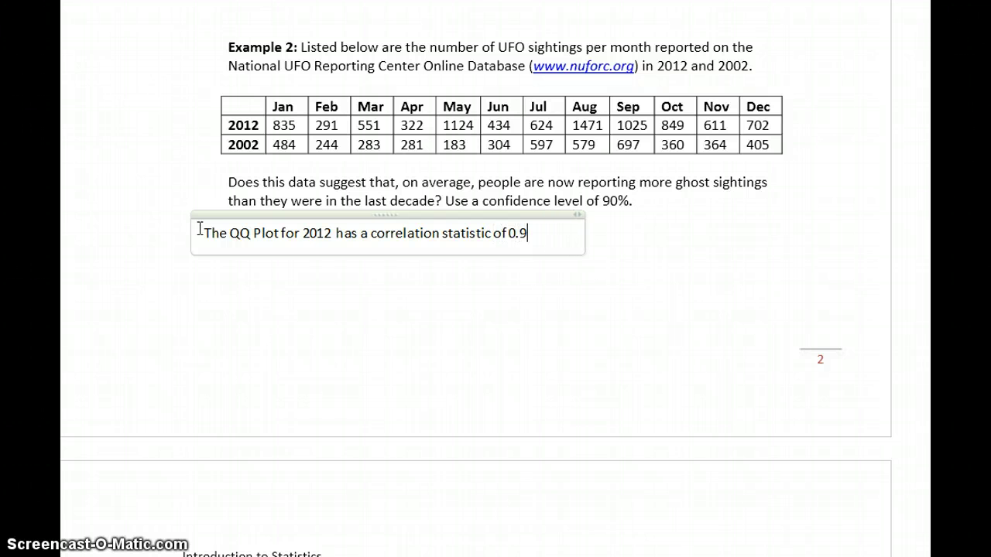
type("76.  The QQ Plot for ")
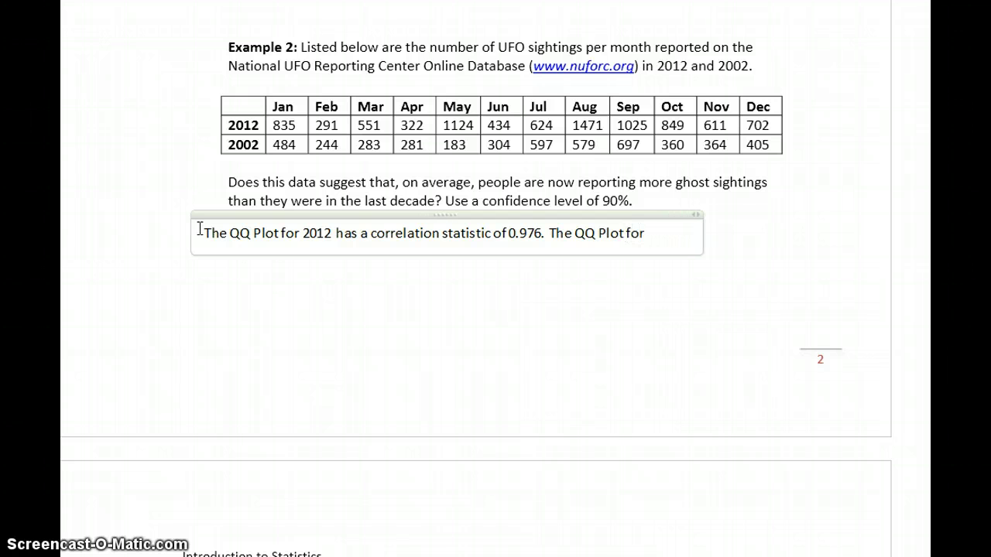
type("2002 has a ")
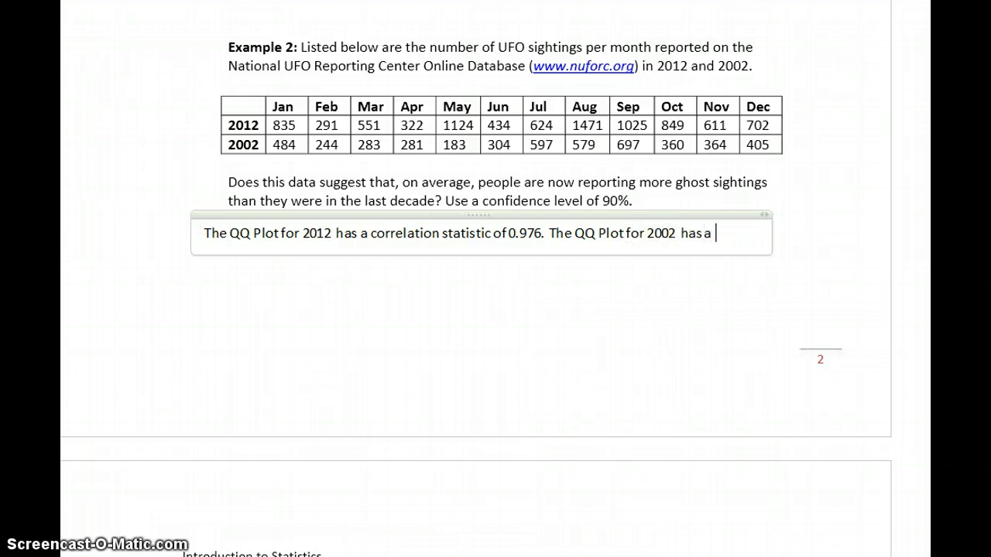
type("correlation sta")
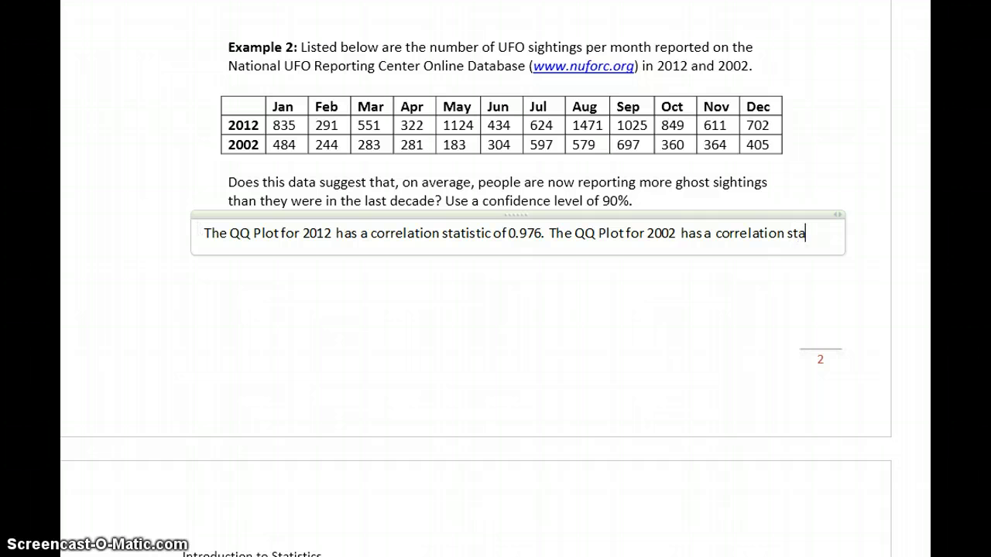
type("tistics of ")
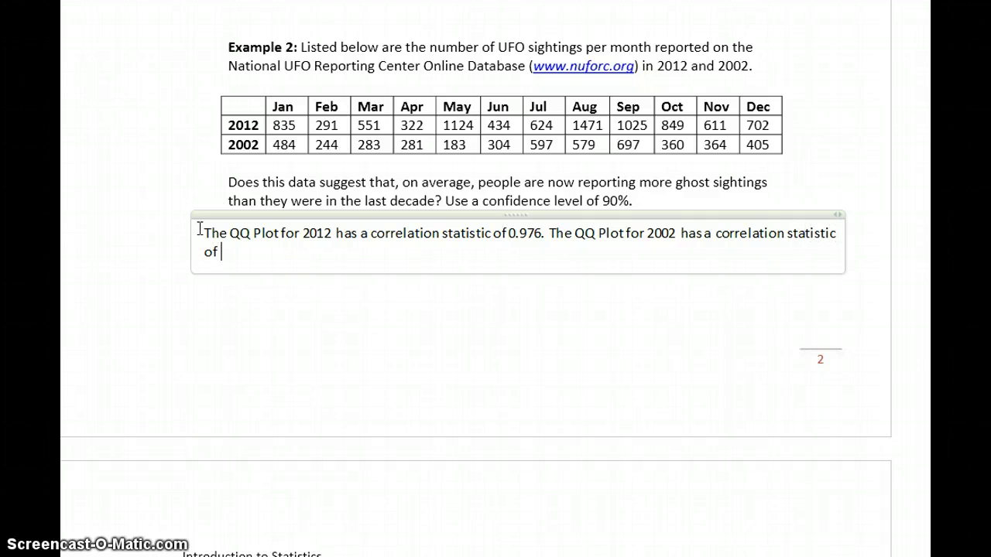
type("0.973.  Both of these value")
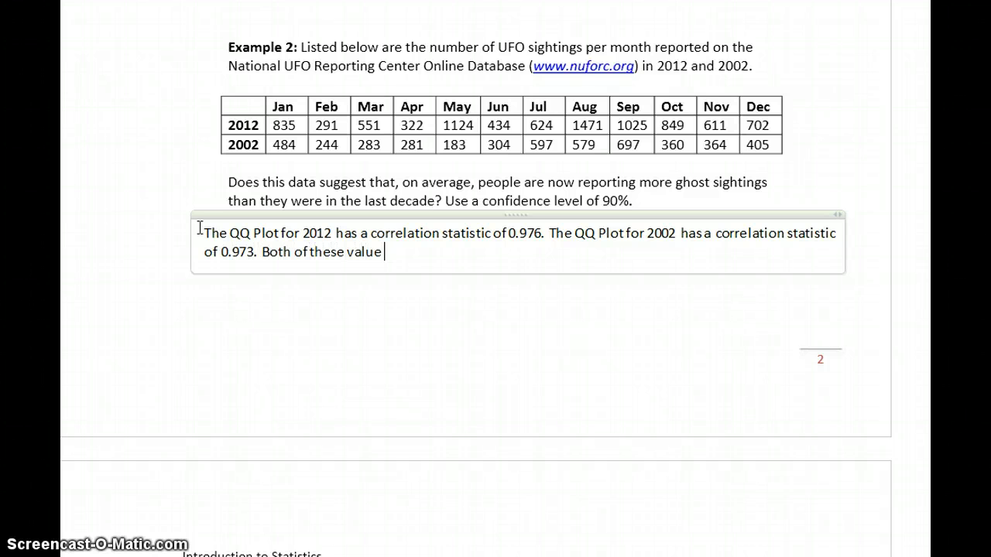
type(" are greater than the")
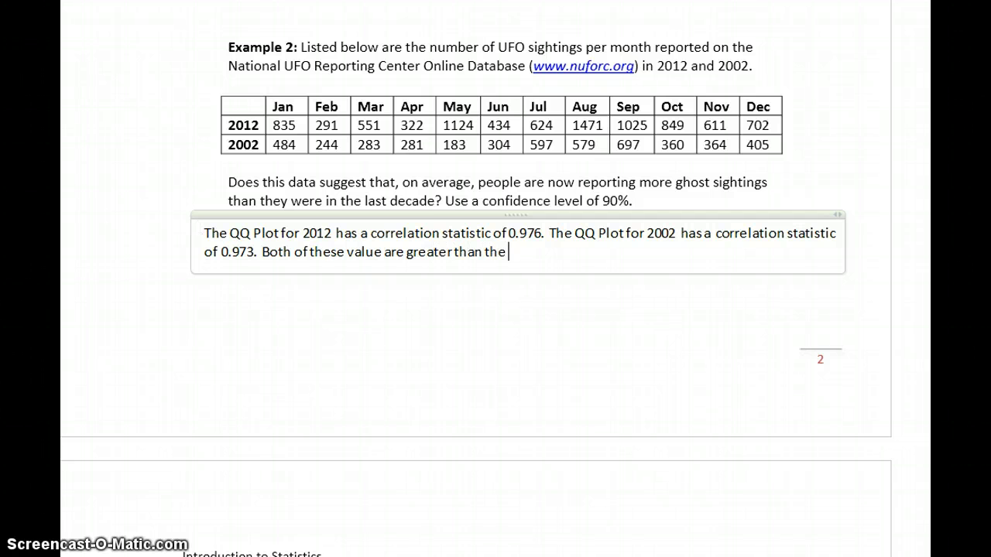
key("BackSpace")
key("BackSpace")
key("BackSpace")
type("0.927514, whi")
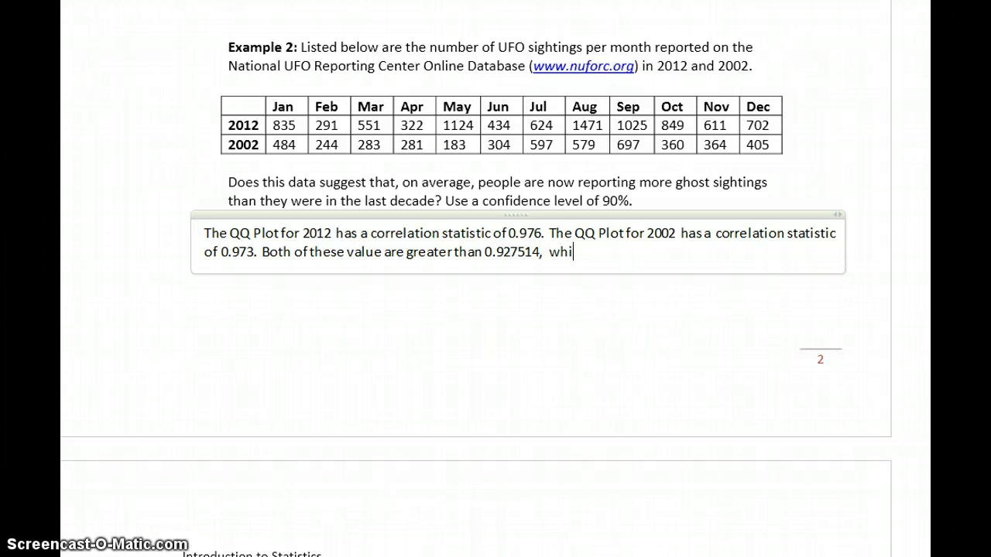
type("ch is the critical v")
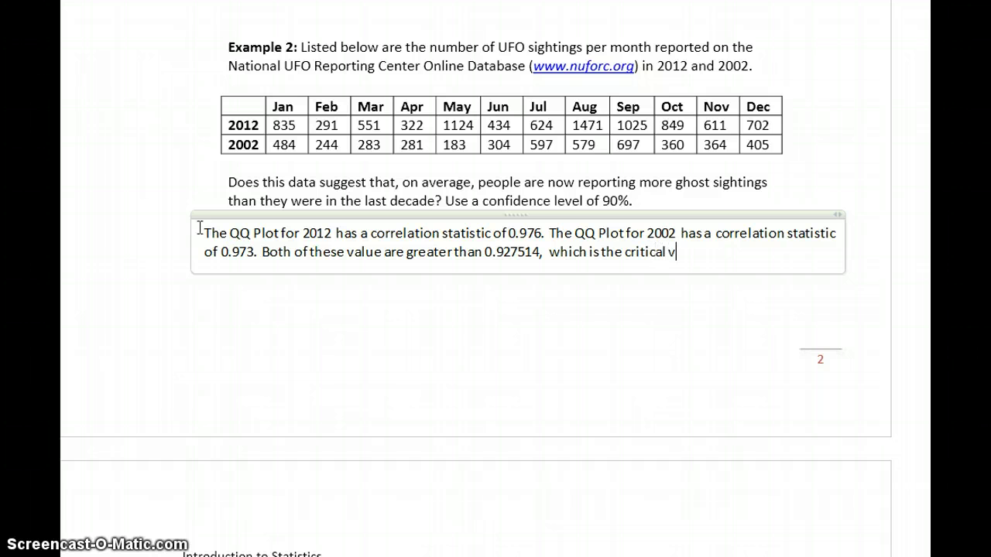
type("alue for each QQ ")
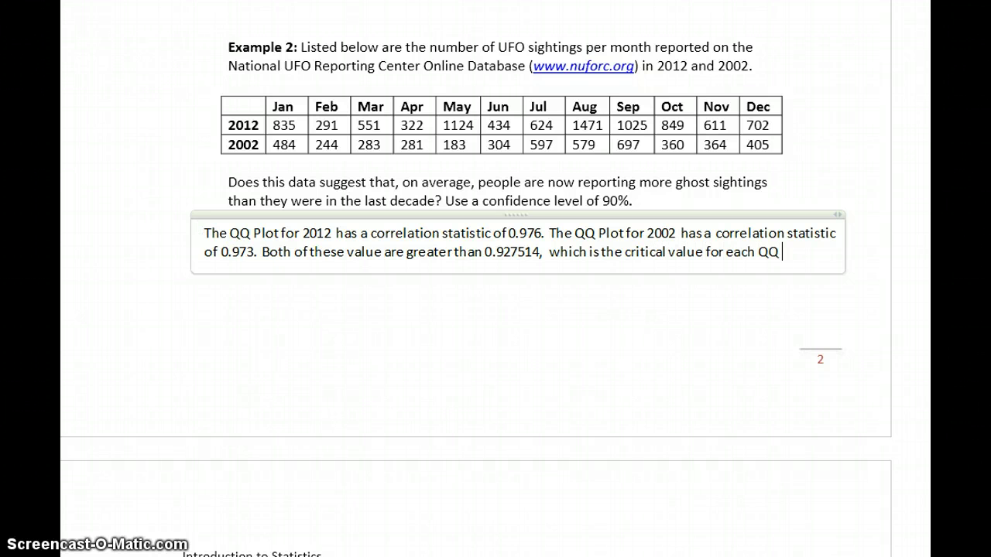
type("Plot. This mean")
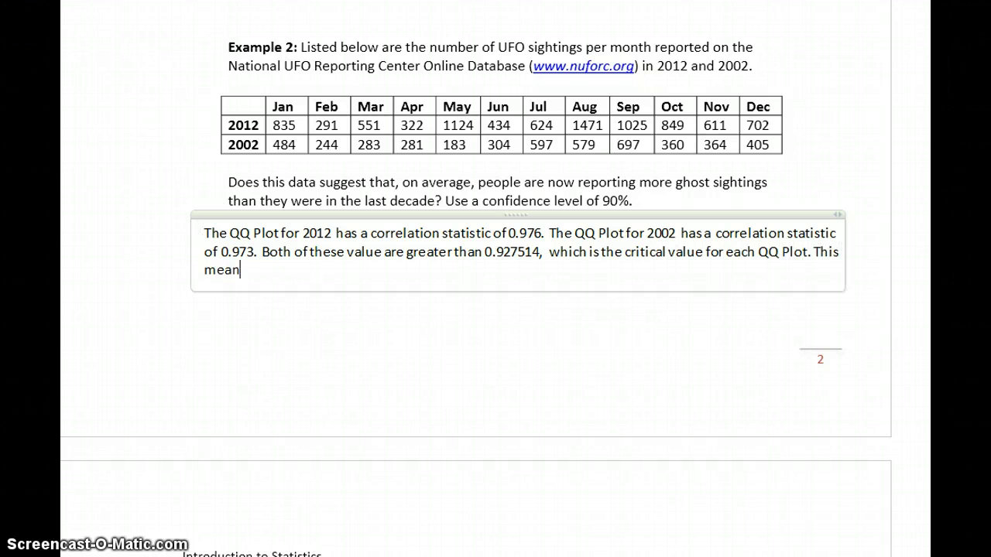
type("s both sample d")
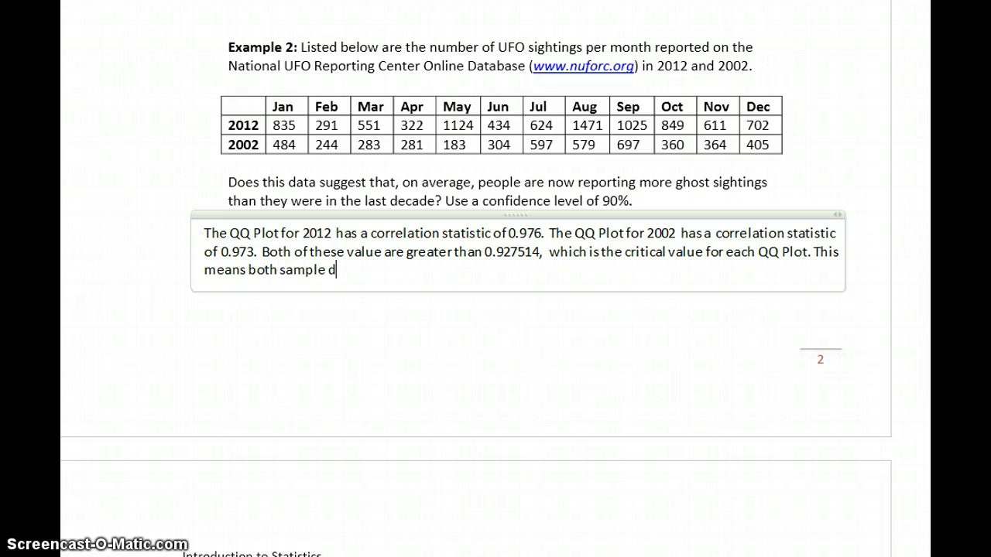
type("atasets come f")
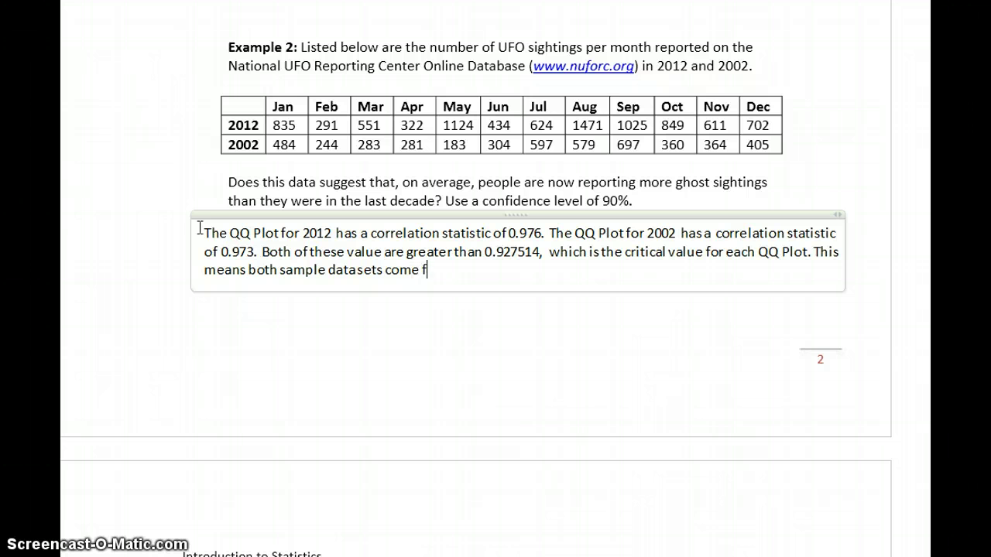
type("rom normally")
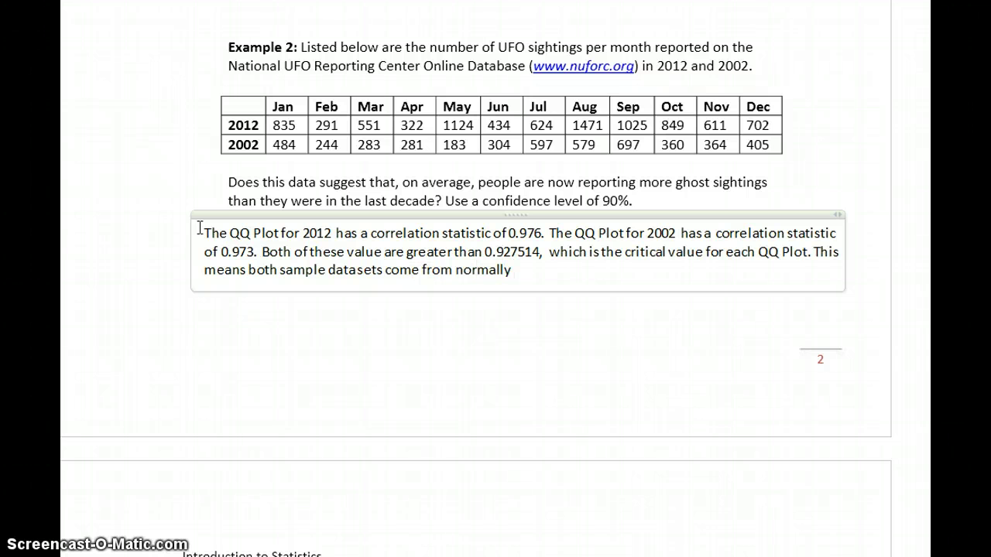
type(" distributed popu")
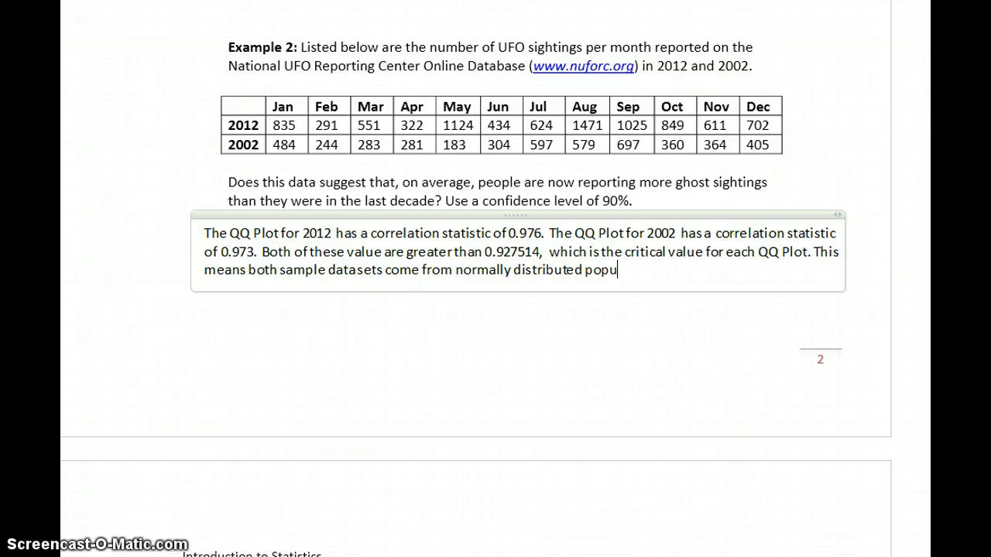
type("lations and we")
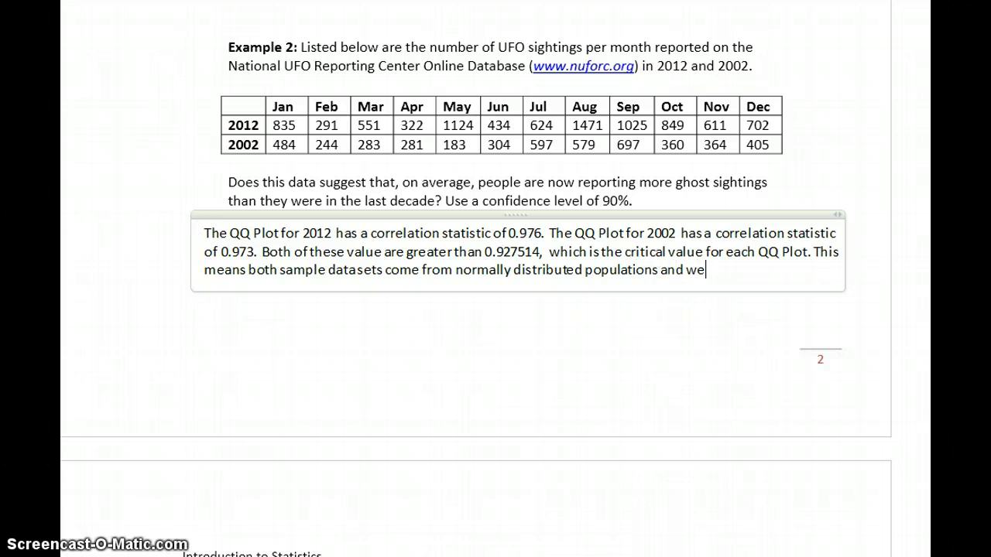
type(" can estimate means.")
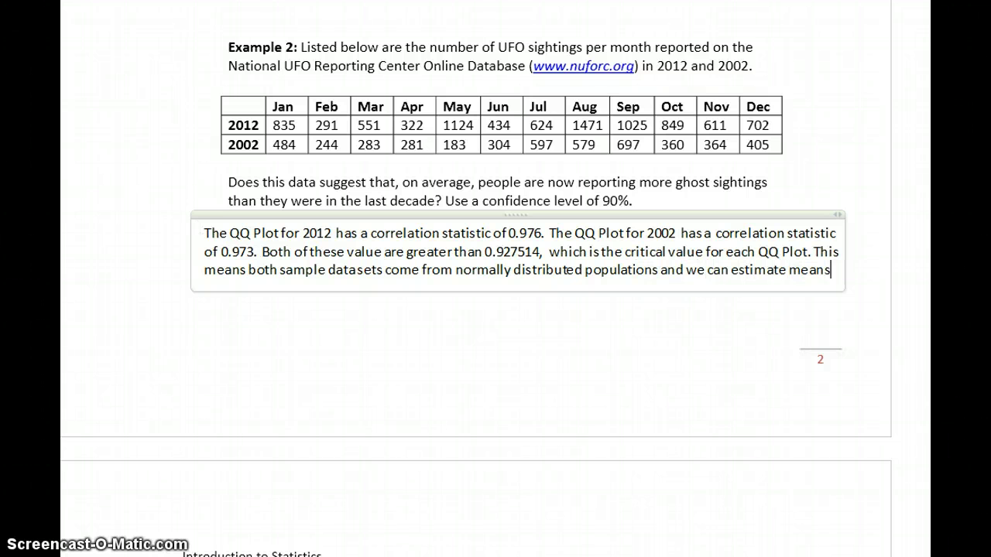
key("Return")
key("Return")
Step: Start the sentence 'The 90% confidence interval estimate for μ1 − μ2' with an equation
type("The 9")
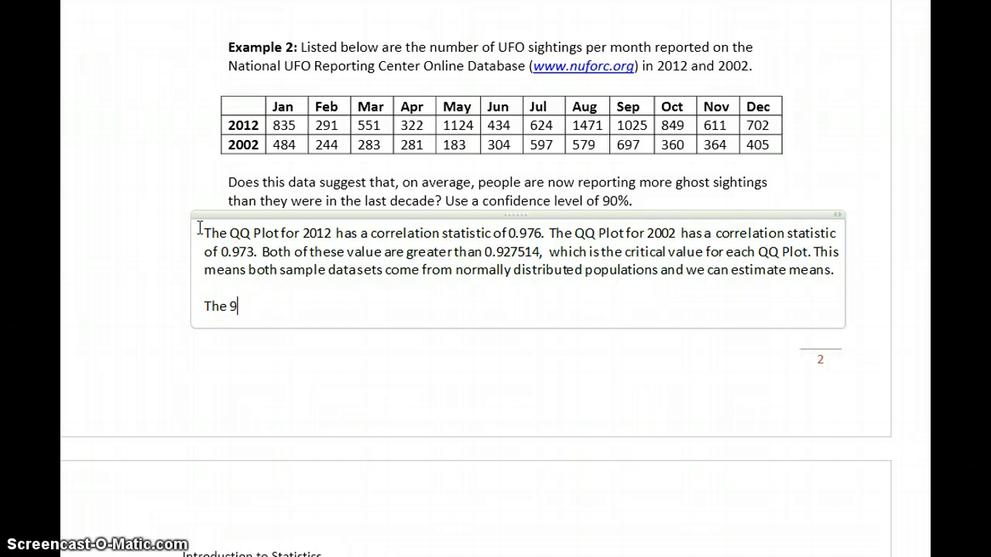
type("0% confiden")
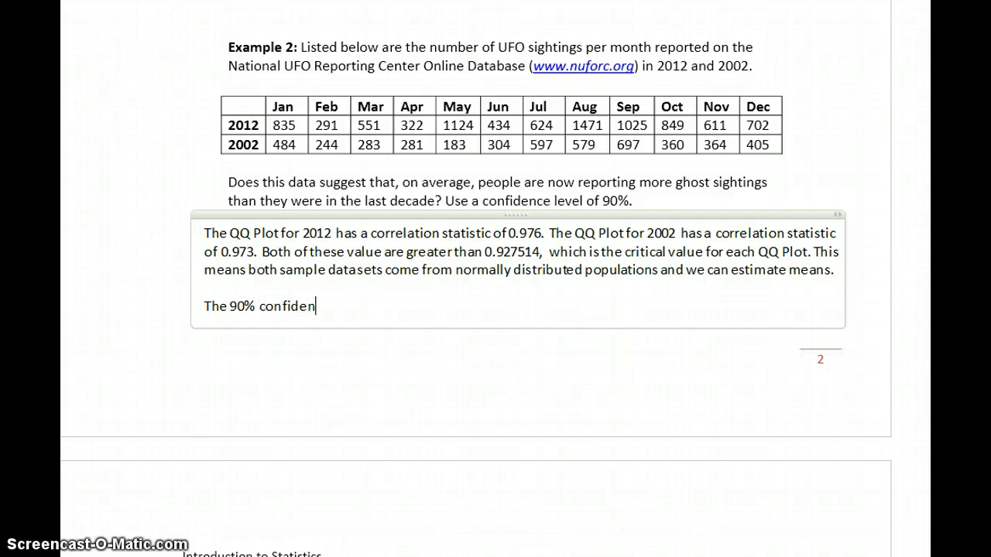
type("ce intervale es")
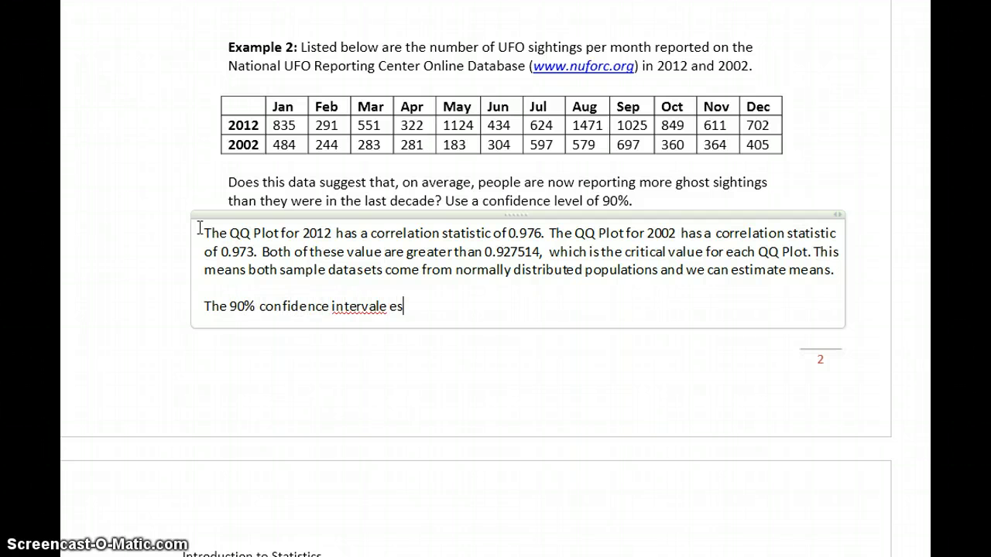
key("BackSpace")
key("BackSpace")
key("BackSpace")
key("BackSpace")
key("BackSpace")
key("BackSpace")
type("al estimate for")
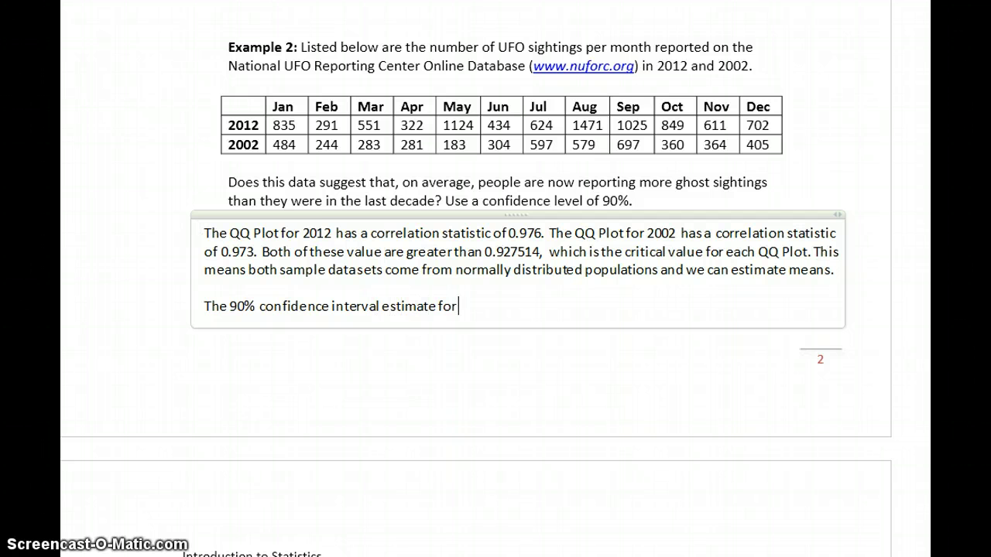
key("alt+equal")
type("\\mu _1 -\\")
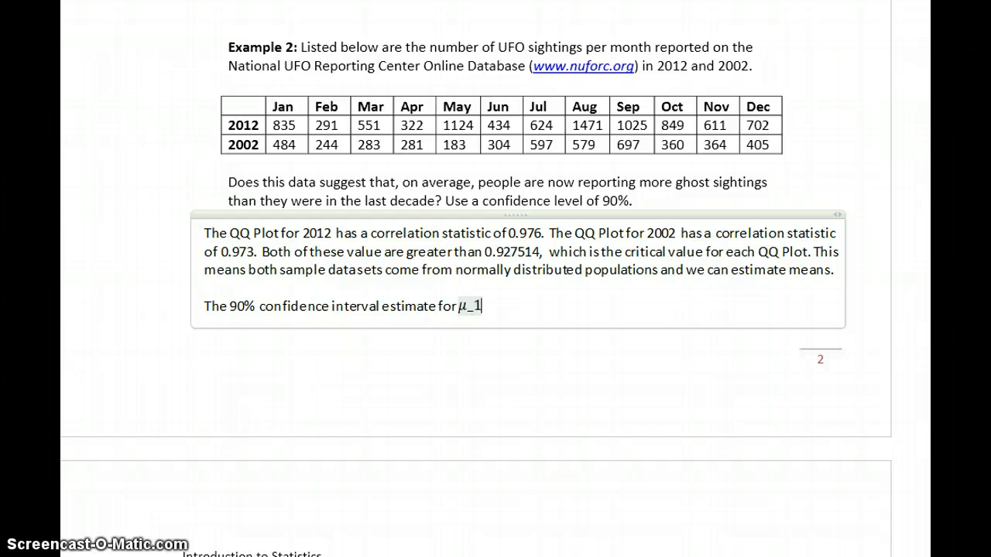
type("mu _2")
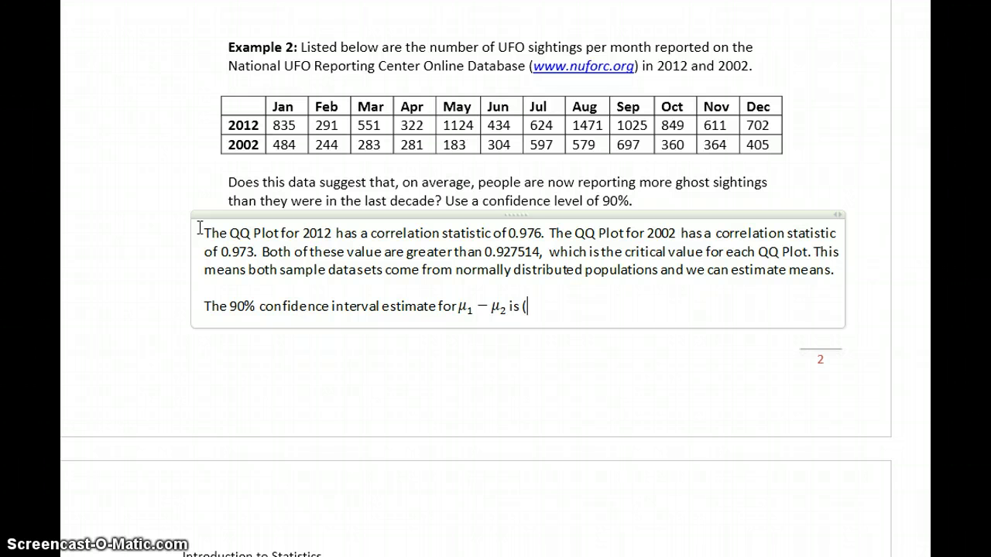
Step: Close the QQ plot and set up a two-sample t analysis with var1 and var2
key("alt+Tab")
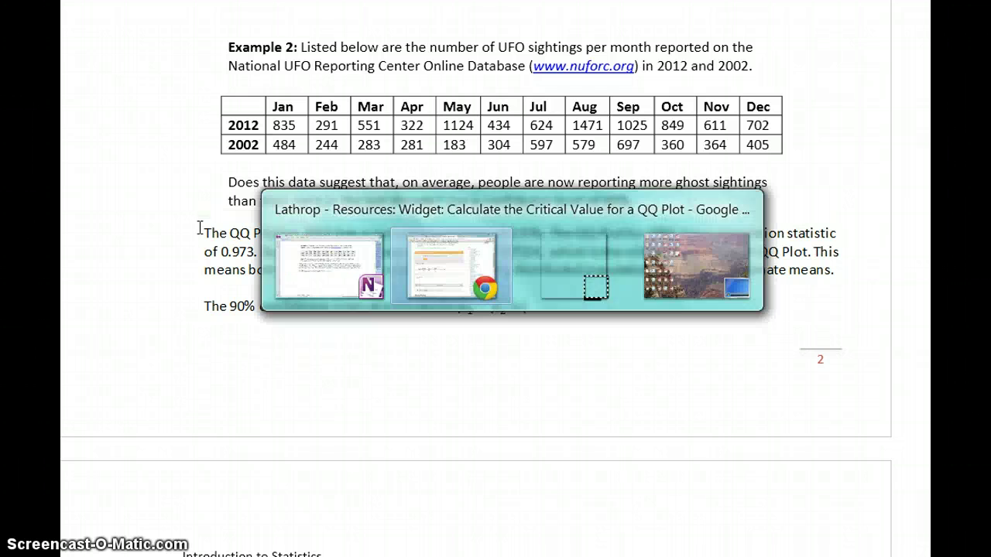
left_click(554, 2)
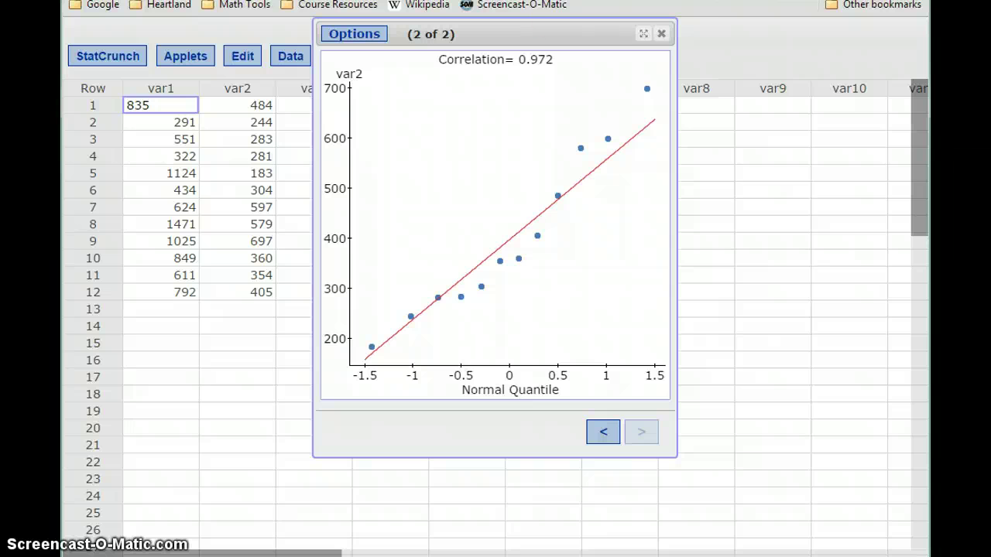
left_click(661, 33)
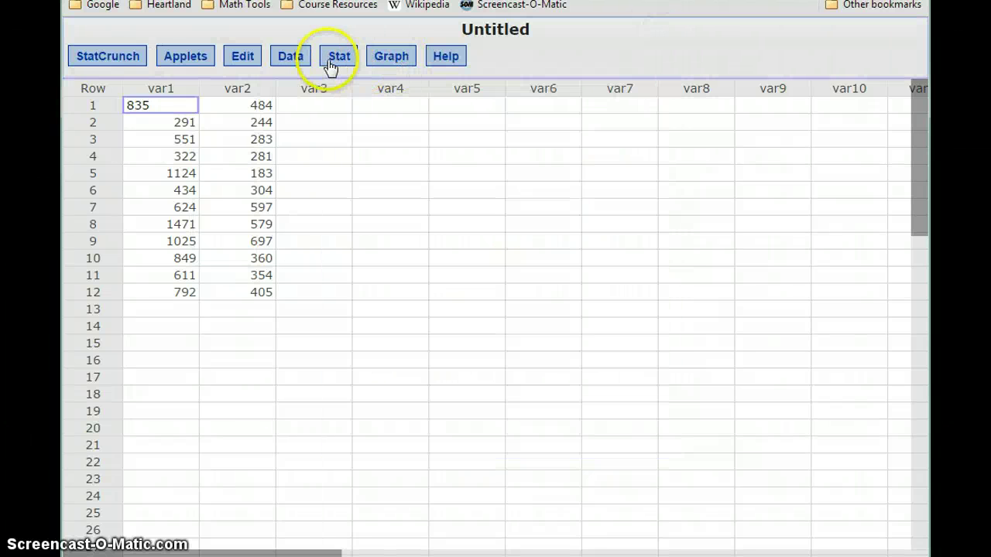
left_click(330, 67)
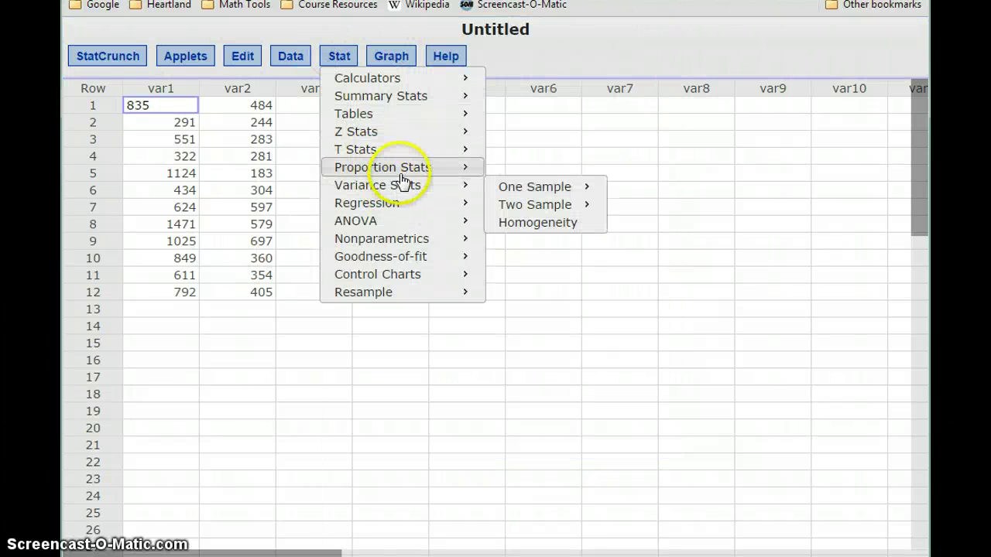
mouse_move(413, 150)
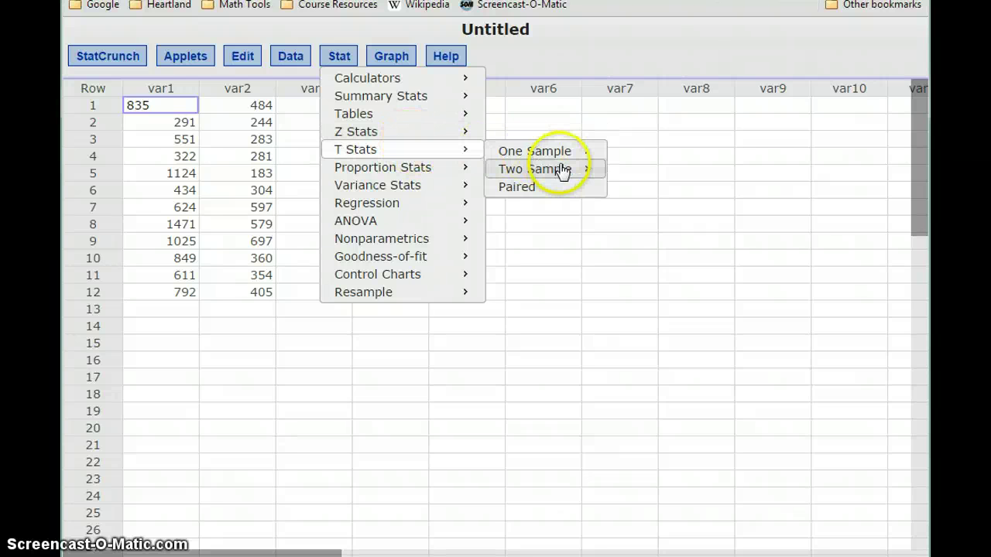
mouse_move(567, 172)
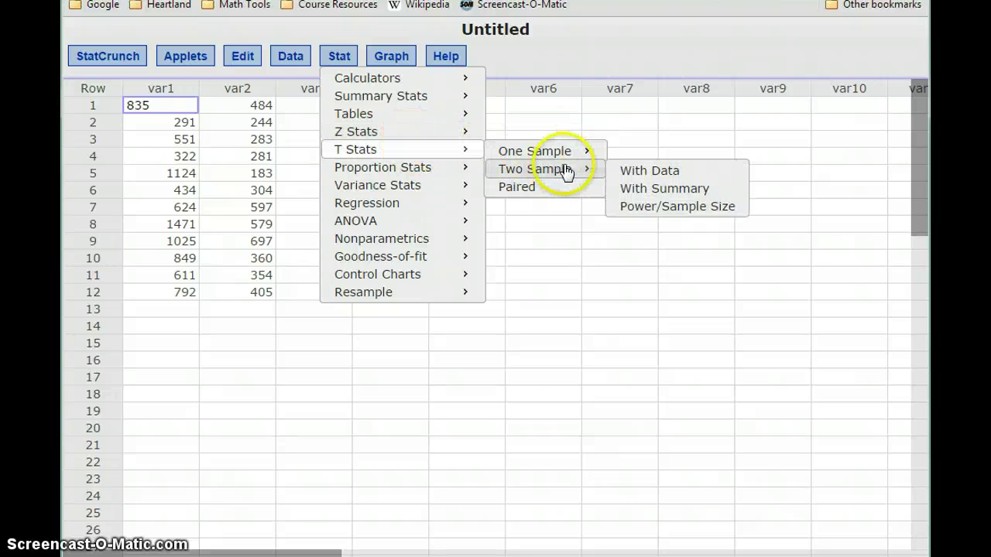
left_click(630, 175)
left_click(362, 125)
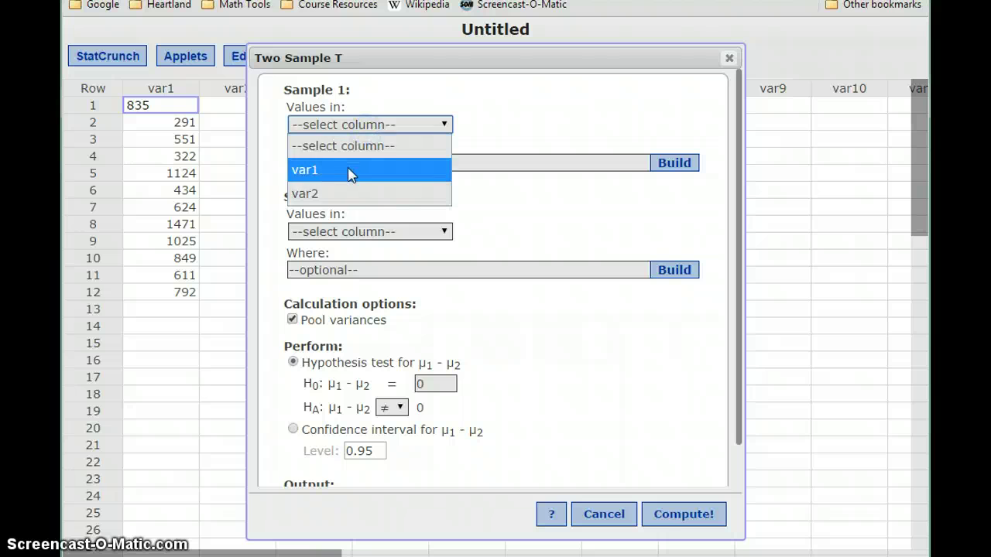
left_click(348, 171)
left_click(344, 231)
left_click(323, 296)
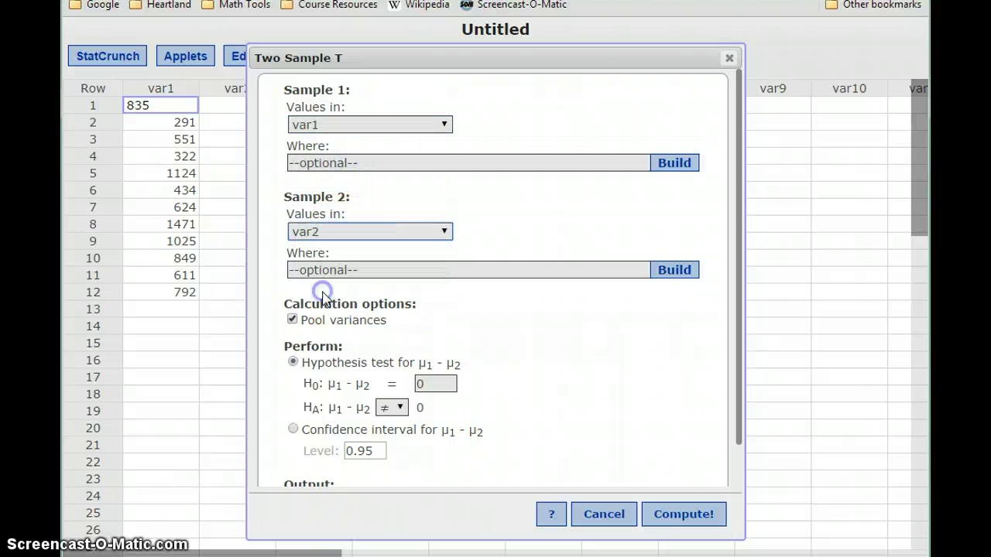
Step: Compute the 90% unpooled confidence interval for μ1 − μ2: 153.82049 to 539.17951
left_click(292, 320)
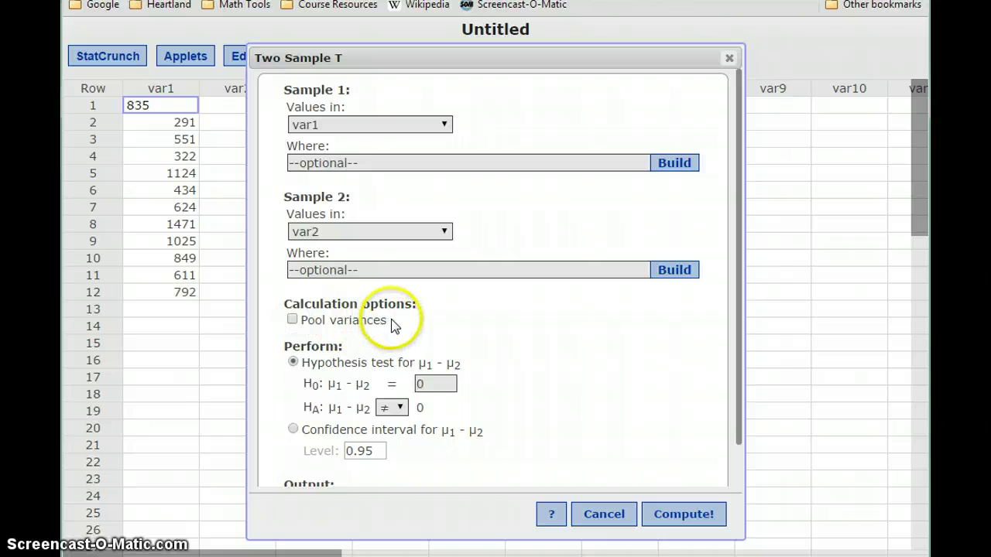
left_click(293, 430)
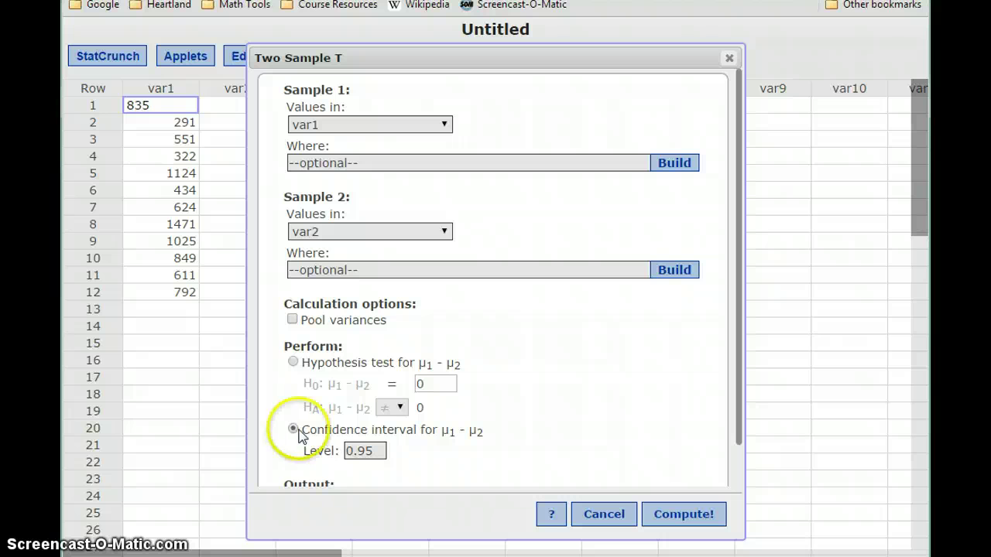
left_click(377, 449)
key("BackSpace")
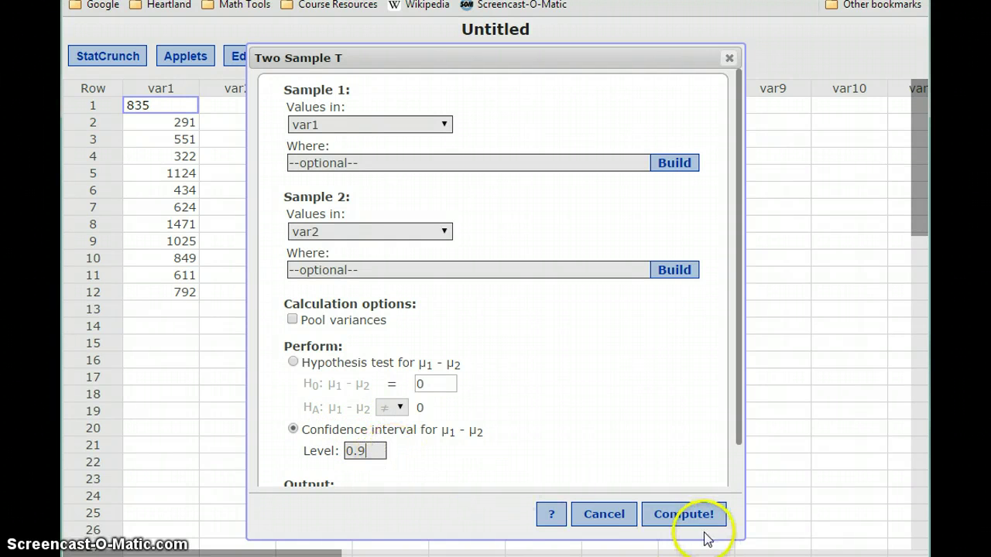
left_click(683, 515)
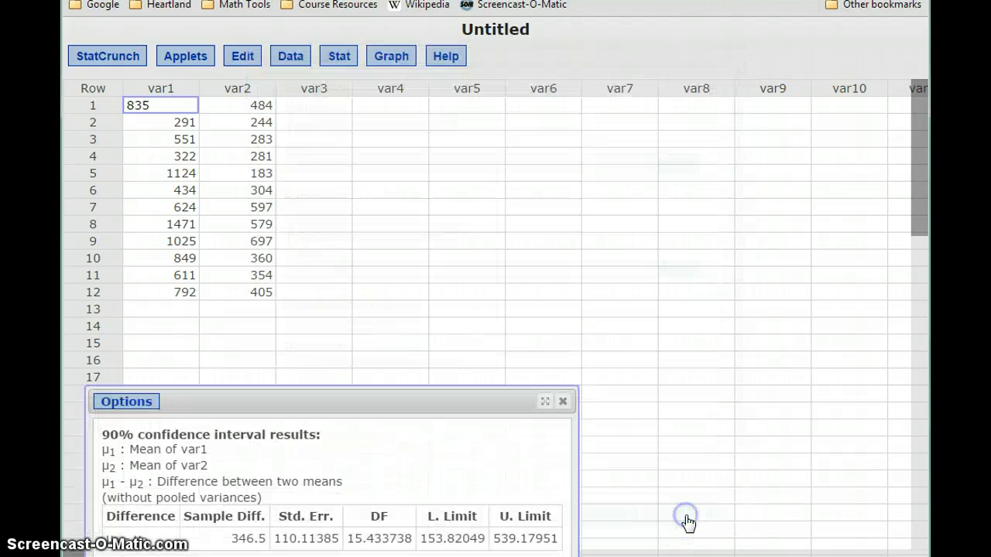
left_click_drag(488, 406, 625, 139)
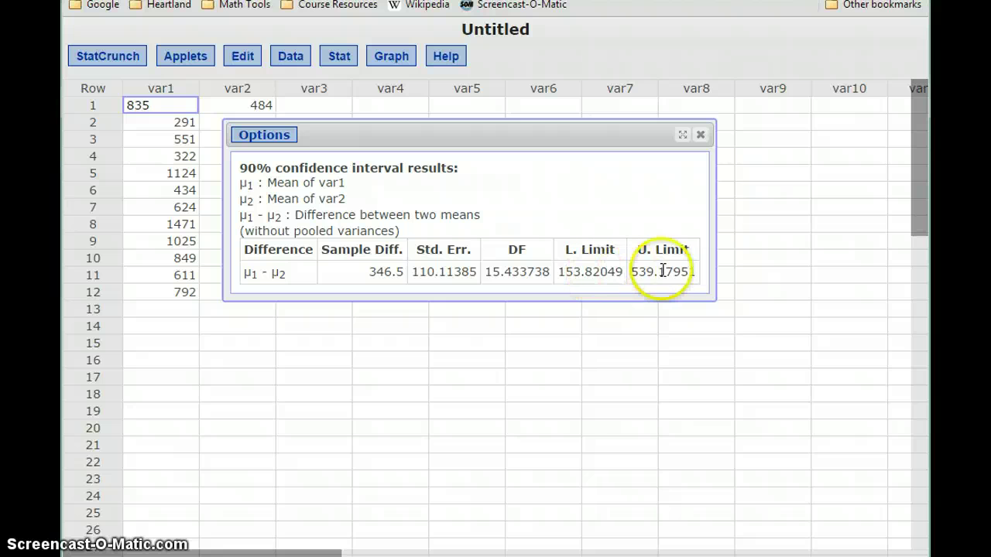
key("alt+Tab")
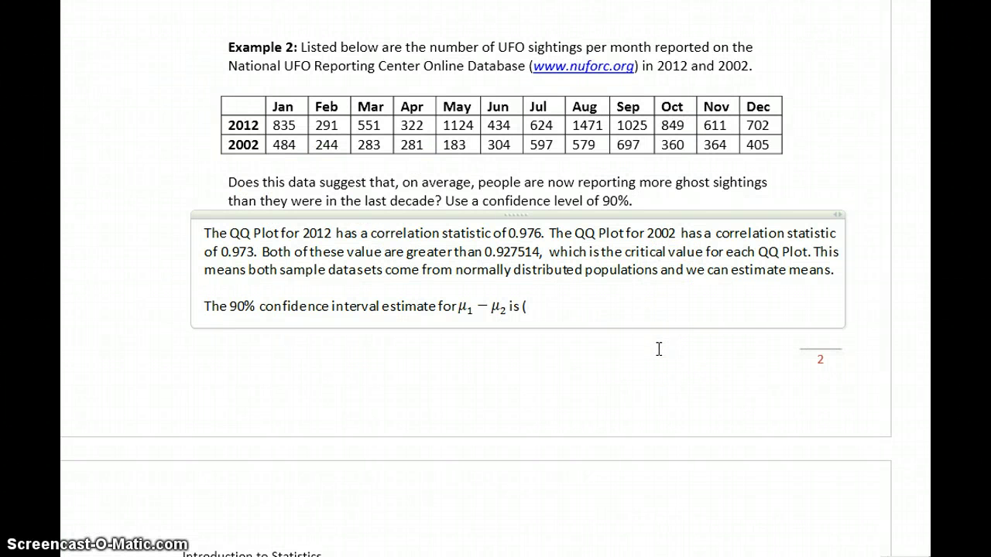
Step: Complete the interval as (145.60, 530.73), noting all values exceed 0, implying μ1 > μ2
type("145.60, 530.73).")
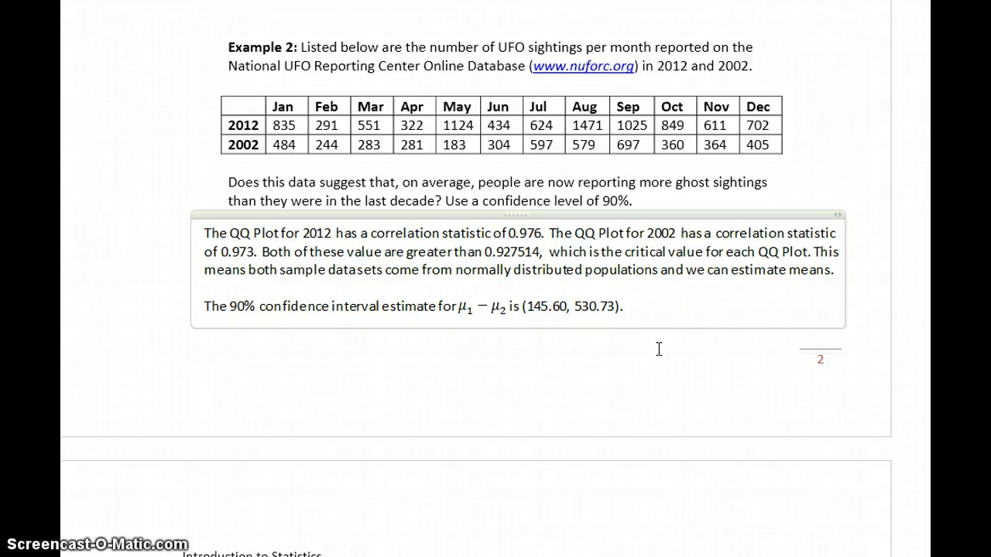
type(" All values in our confidence inte")
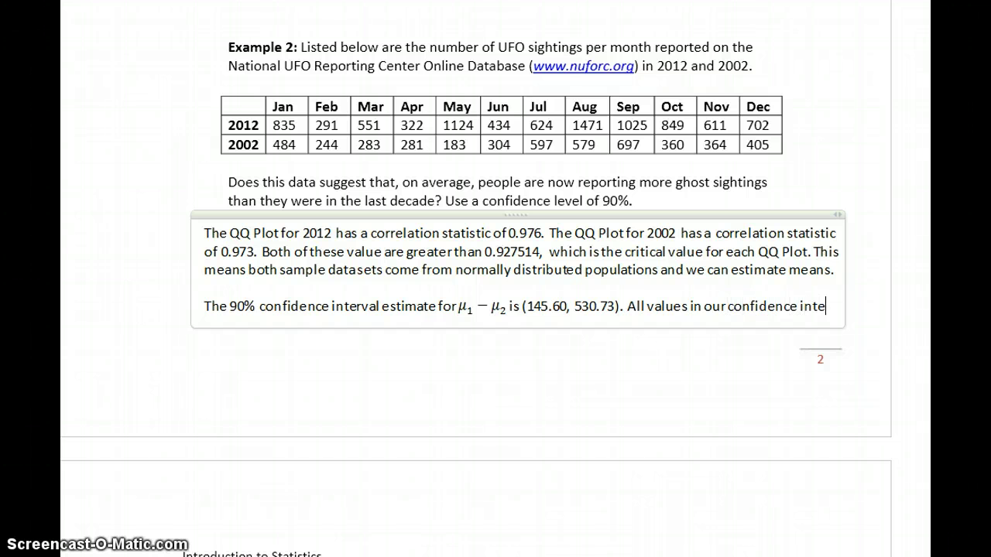
type("rval are g")
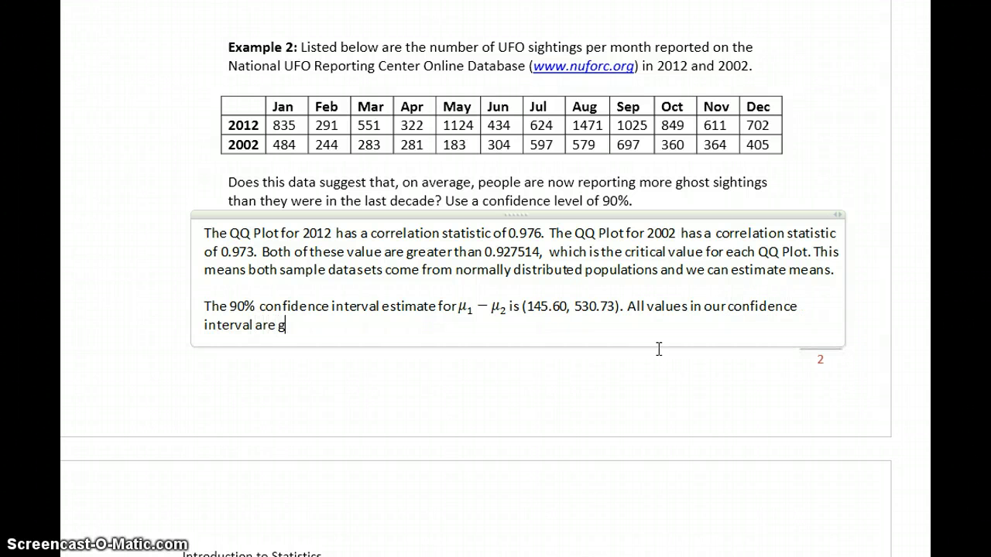
type("reater than 0")
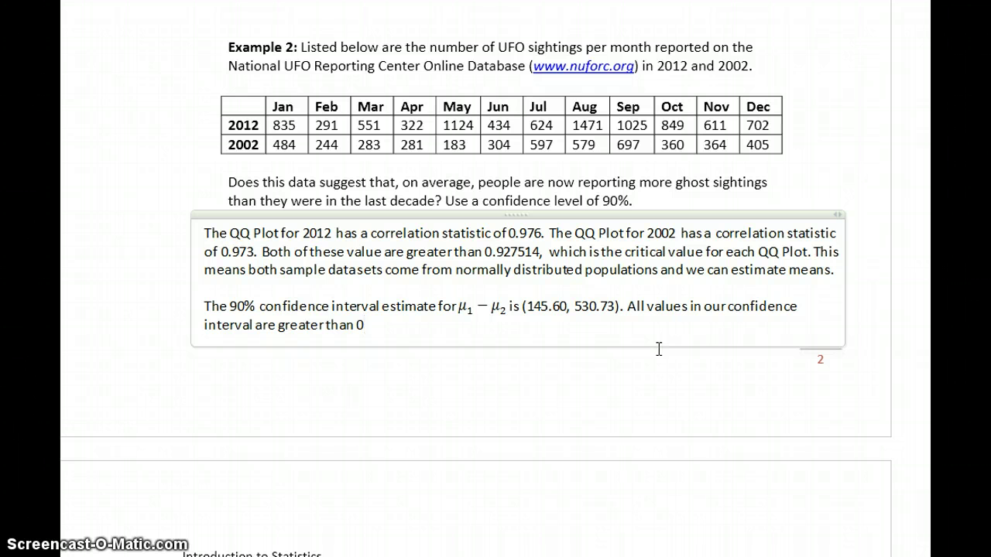
type(", implying")
key("alt+equal")
type("\\mu _")
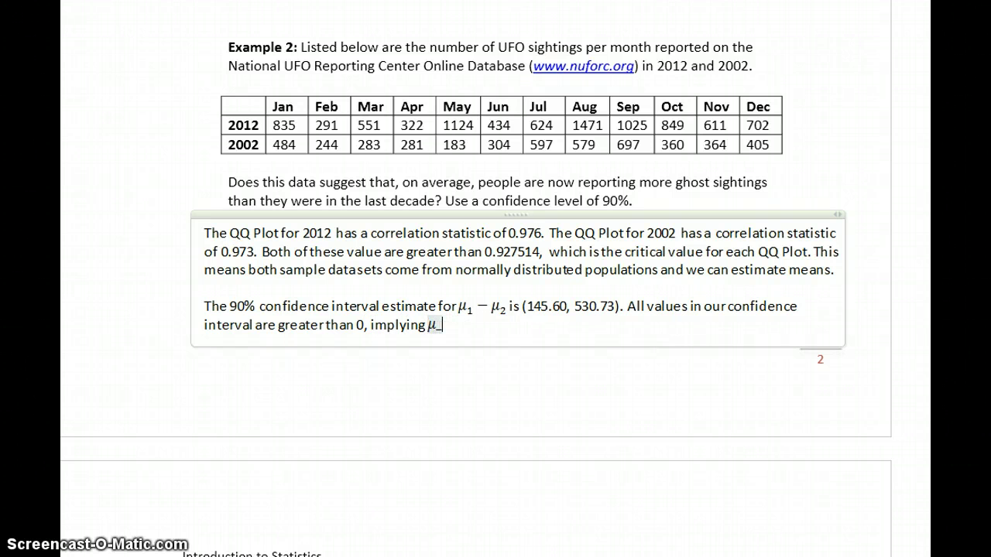
type("1 >\\mu")
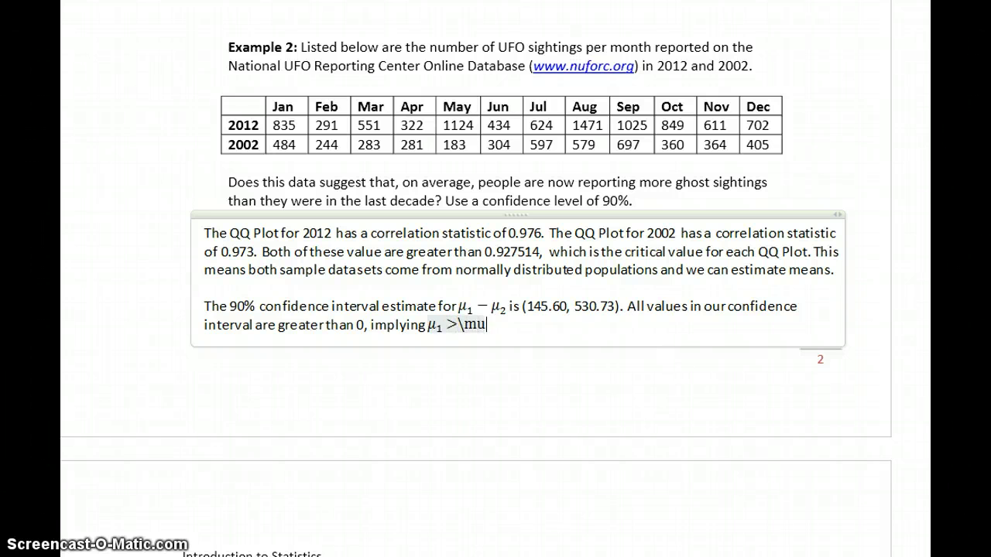
type(" _2")
key("BackSpace")
type("\\mu _2")
key("space")
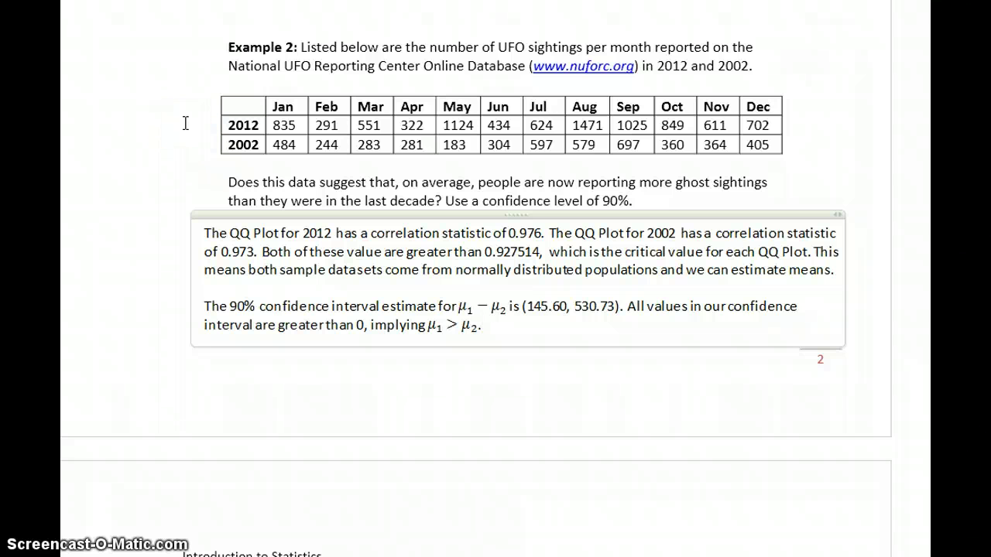
Step: Add the conclusion that people are now reporting more ghost sightings than a decade ago
type("o yes, this data sug")
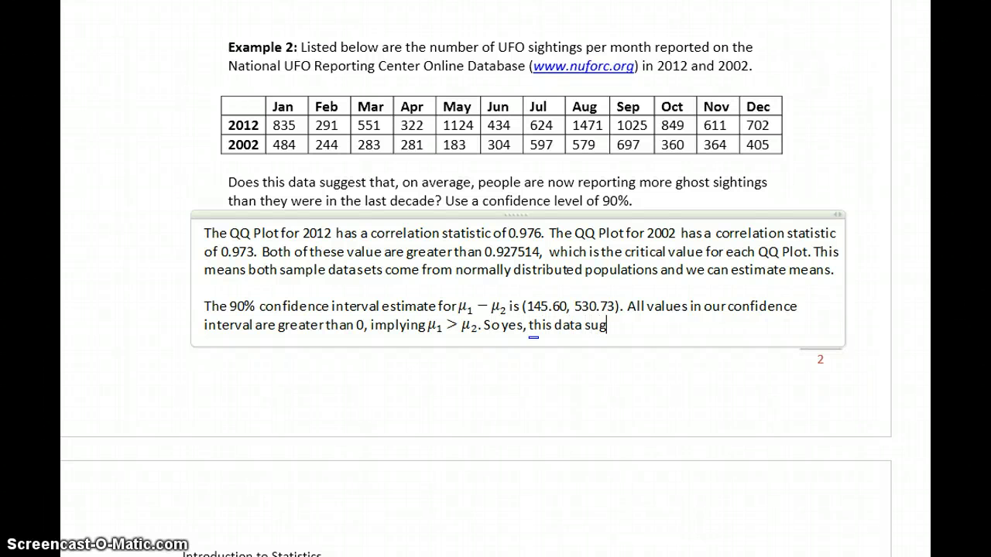
type("gests that, on average, peo")
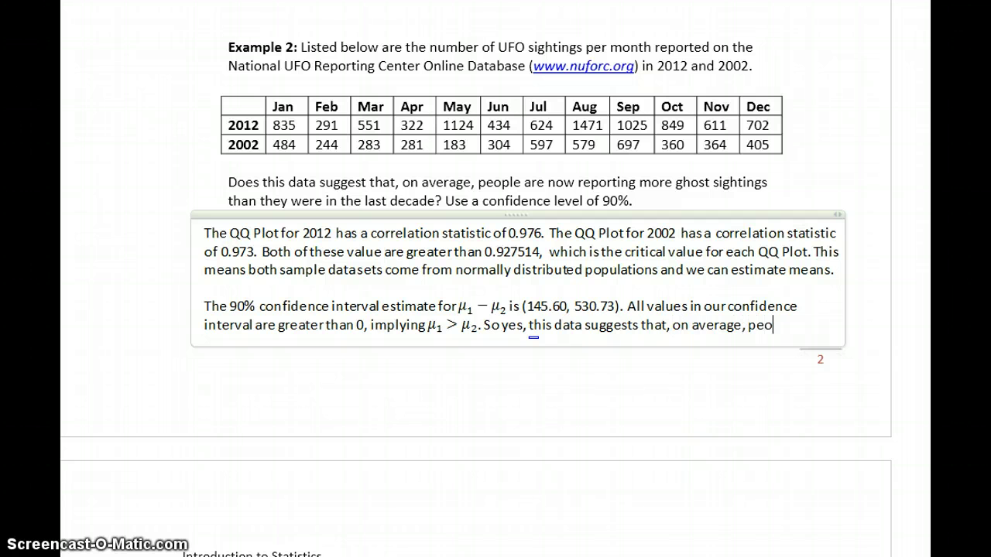
type("ple are now reporing")
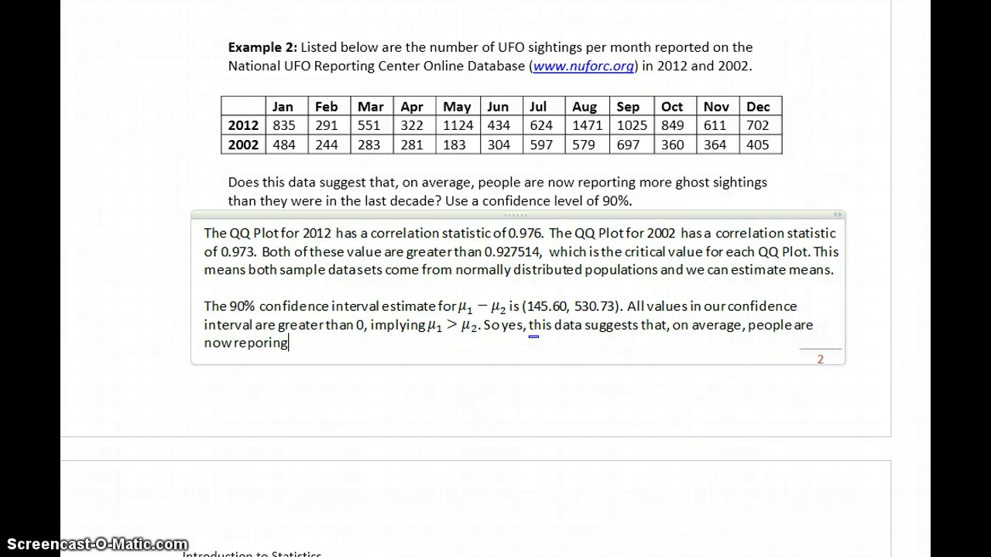
key("BackSpace")
key("BackSpace")
key("BackSpace")
type("ting more ghost sighitn")
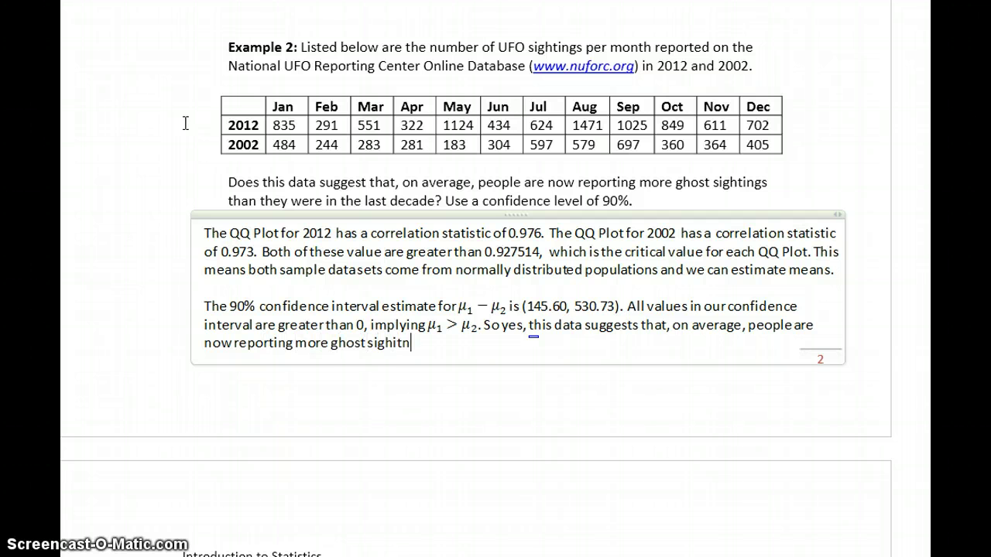
type("gs")
key("BackSpace")
key("BackSpace")
key("BackSpace")
type("ings than th")
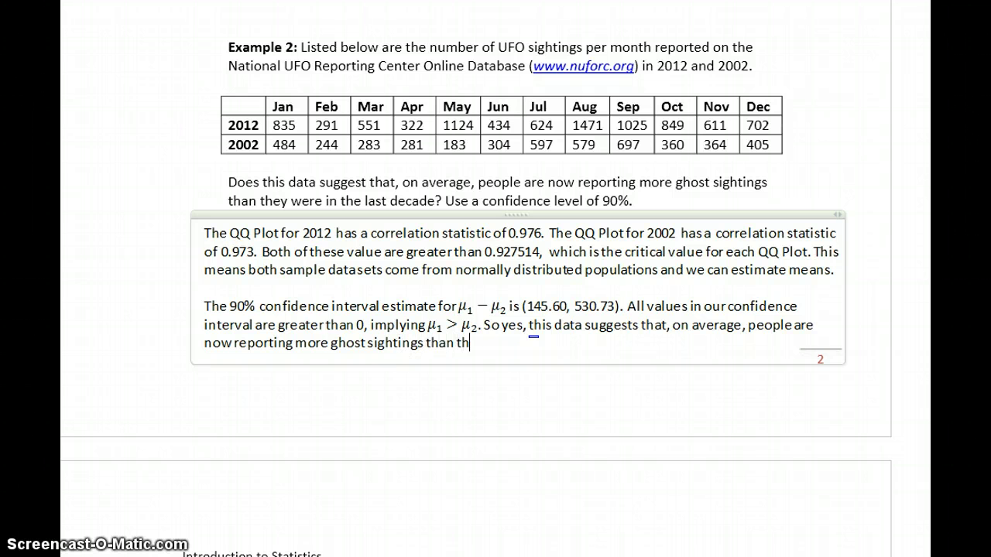
type("ey were a decade aog.")
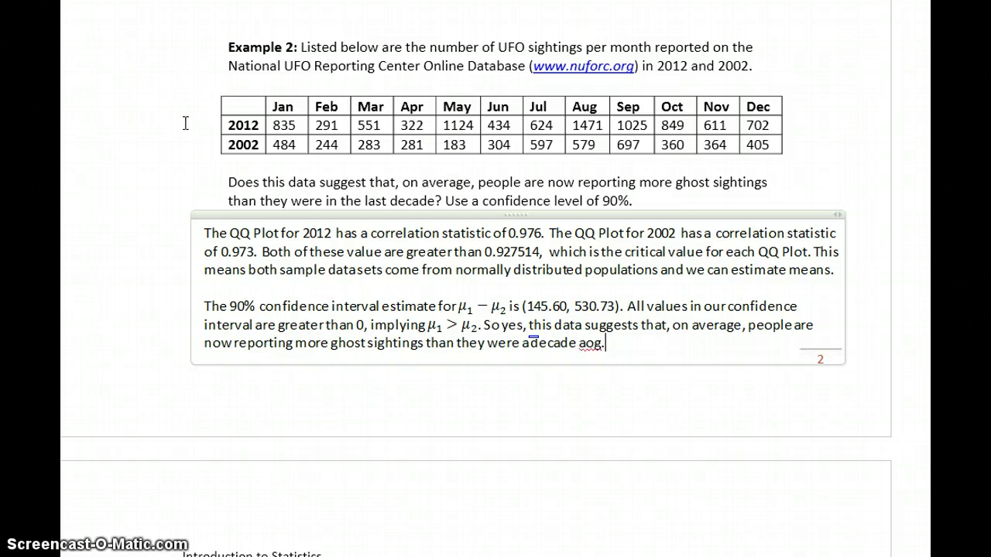
key("BackSpace")
type("go")
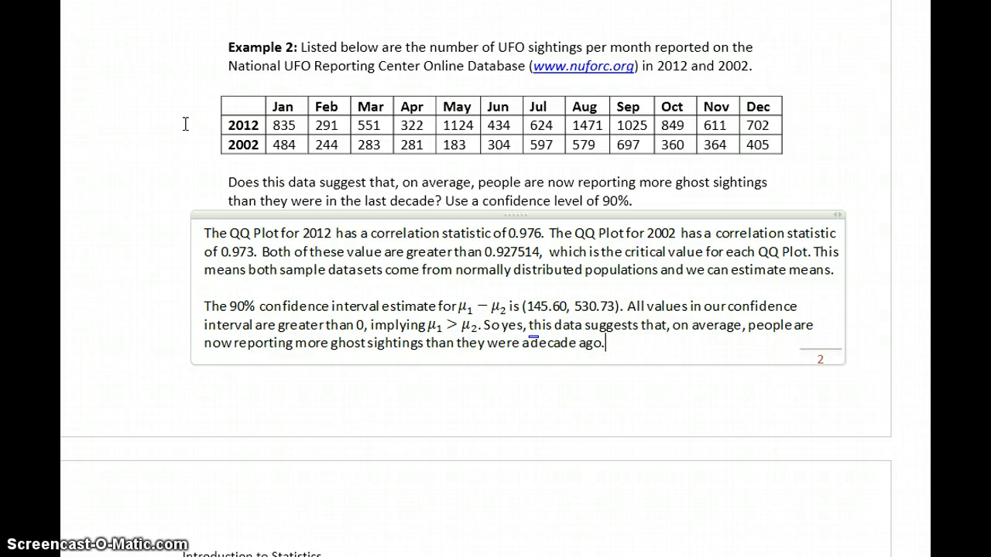